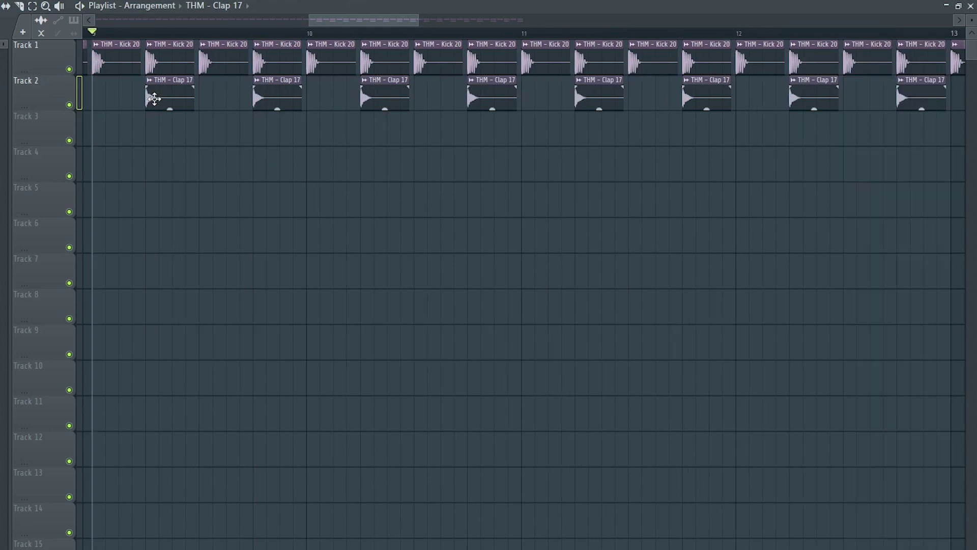
Route the Clap 17 channel to its own mixer insert and begin renaming Insert 7 to Clap Reverb.
{"action": "double_click", "coordinate": [153, 98]}
{"action": "key", "text": "ctrl+l"}
{"action": "key", "text": "F9"}
{"action": "left_click", "coordinate": [157, 280]}
{"action": "key", "text": "F2"}
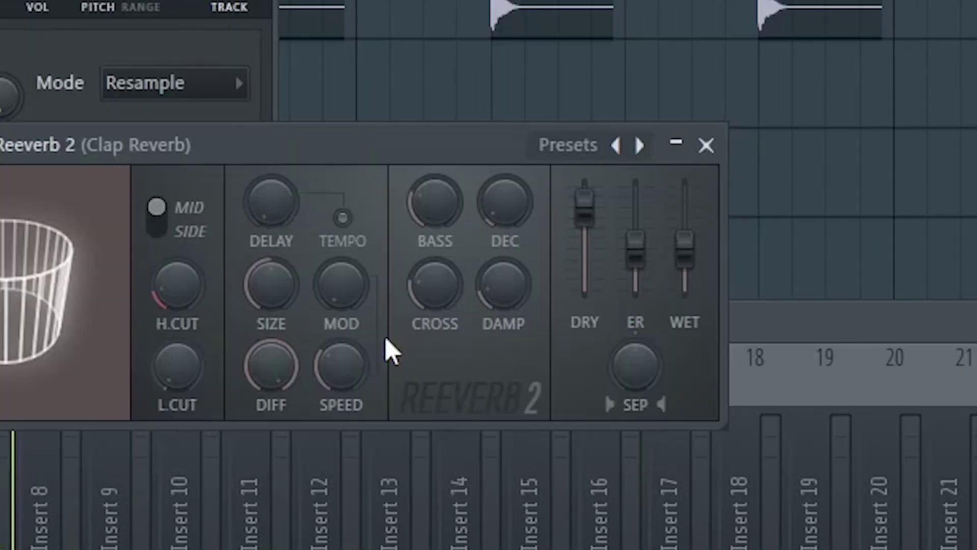
Pull Fruity Reeverb 2's DRY fader down and push its WET fader to full.
{"action": "left_click_drag", "start_coordinate": [396, 124], "coordinate": [398, 159]}
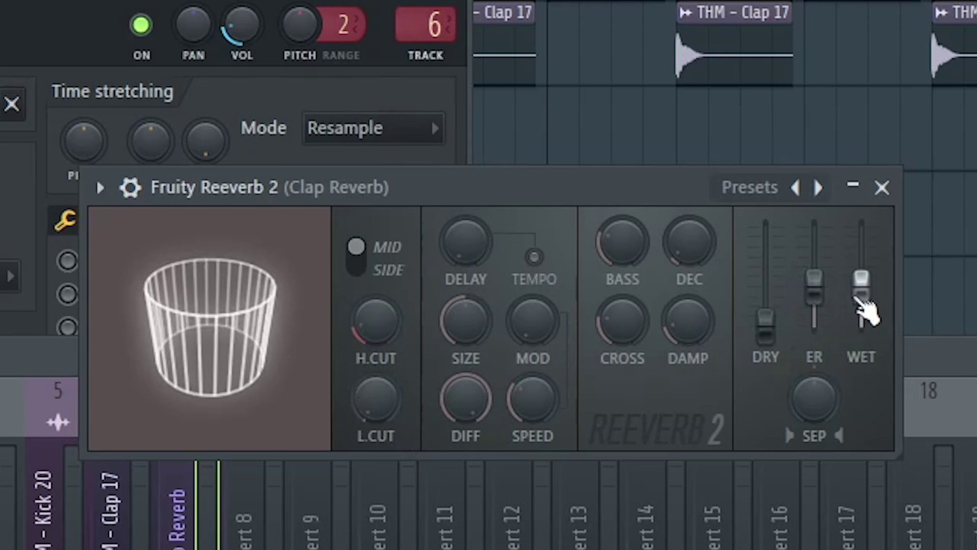
{"action": "left_click_drag", "start_coordinate": [862, 280], "coordinate": [862, 222]}
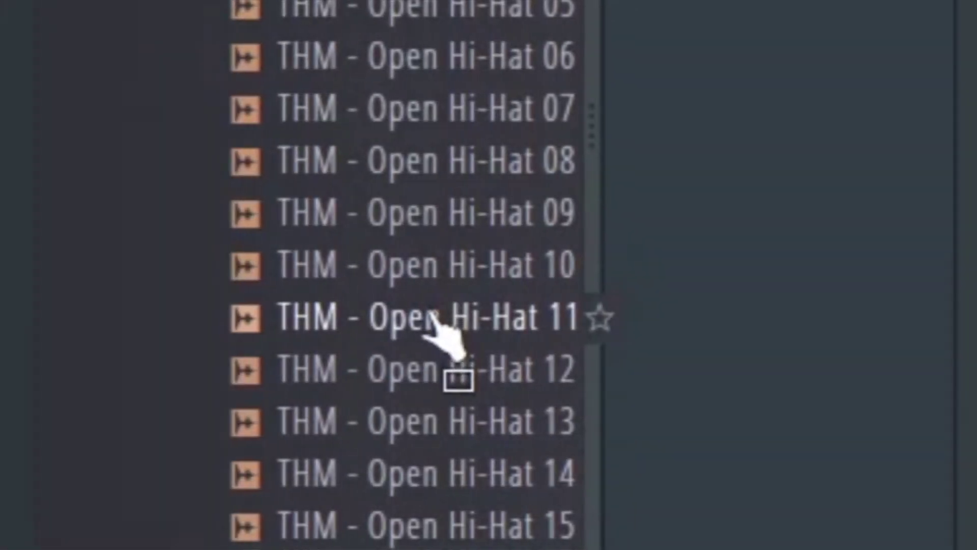
Place Open Hi-Hat 11 on track 3 and audition it with the beat from bar 9.
{"action": "left_click_drag", "start_coordinate": [448, 327], "coordinate": [234, 464]}
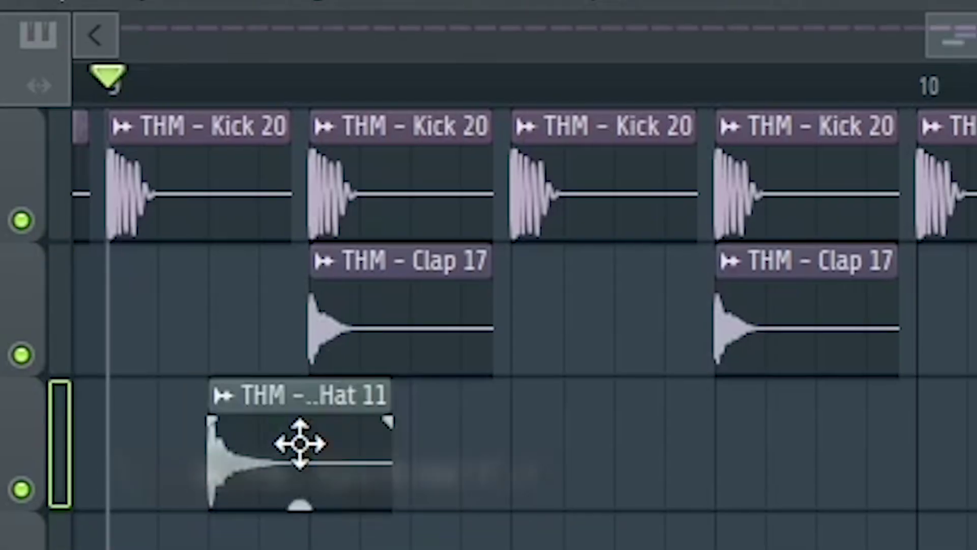
{"action": "double_click", "coordinate": [326, 461]}
{"action": "key", "text": "space"}
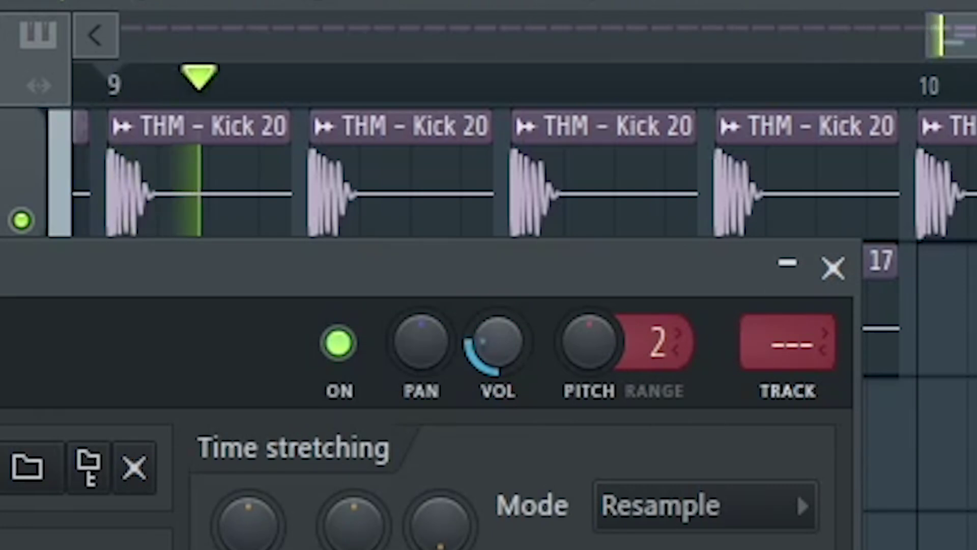
{"action": "key", "text": "space"}
{"action": "key", "text": "space"}
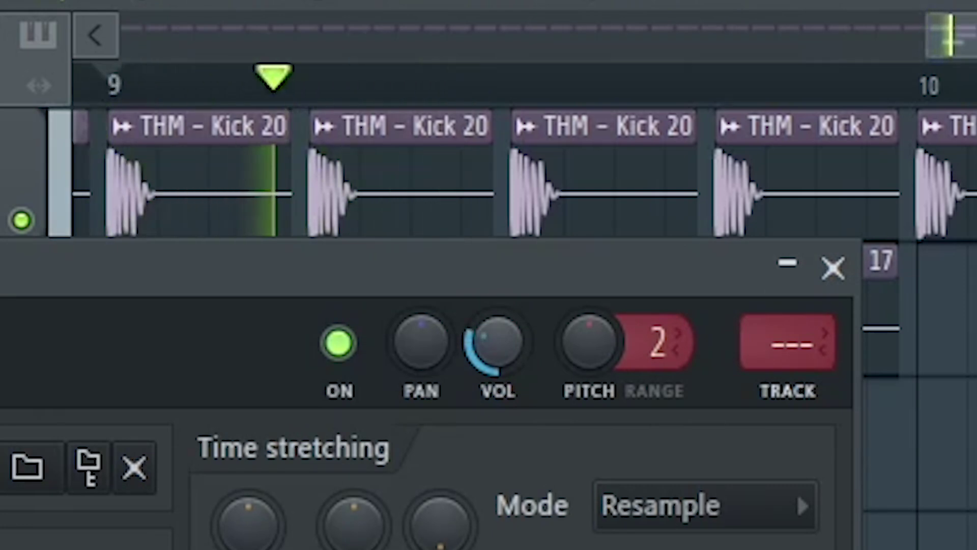
{"action": "key", "text": "space"}
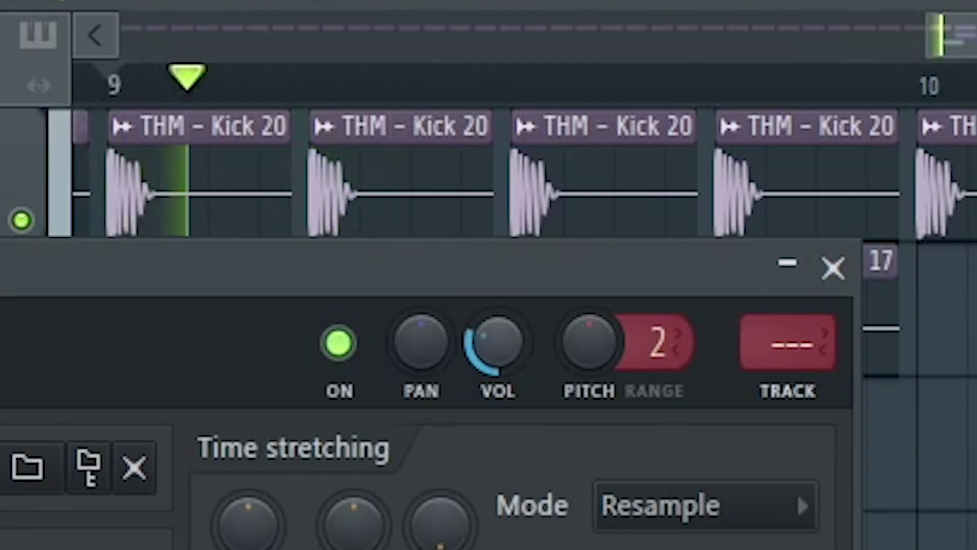
{"action": "left_click", "coordinate": [833, 267]}
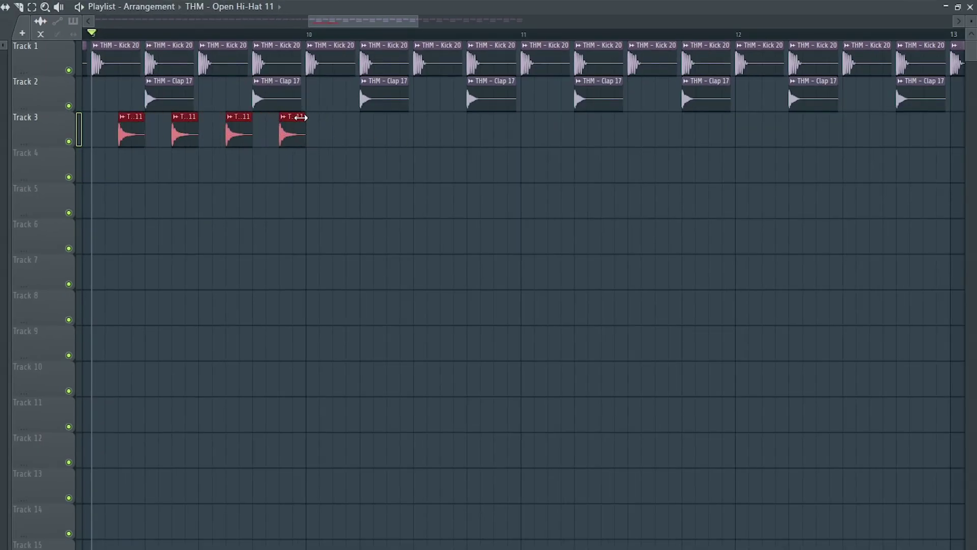
Repeat bar 9's hi-hats through bar 17 and delete the four leftover hits in bar 17.
{"action": "left_click_drag", "start_coordinate": [313, 45], "coordinate": [160, 64]}
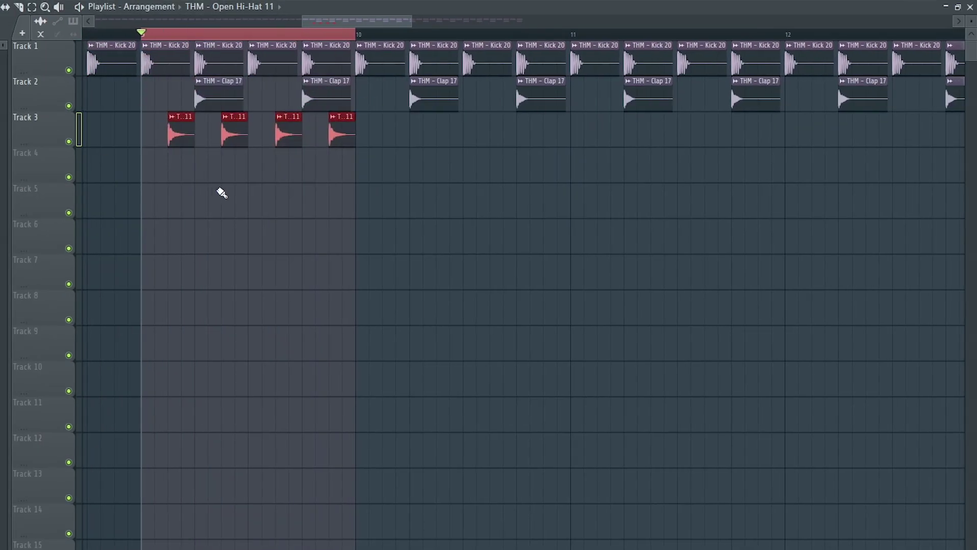
{"action": "key", "text": "ctrl+b"}
{"action": "key", "text": "ctrl+b"}
{"action": "key", "text": "ctrl+b"}
{"action": "key", "text": "ctrl+b"}
{"action": "key", "text": "ctrl+b"}
{"action": "key", "text": "ctrl+b"}
{"action": "key", "text": "ctrl+b"}
{"action": "key", "text": "ctrl+b"}
{"action": "right_click", "coordinate": [710, 142]}
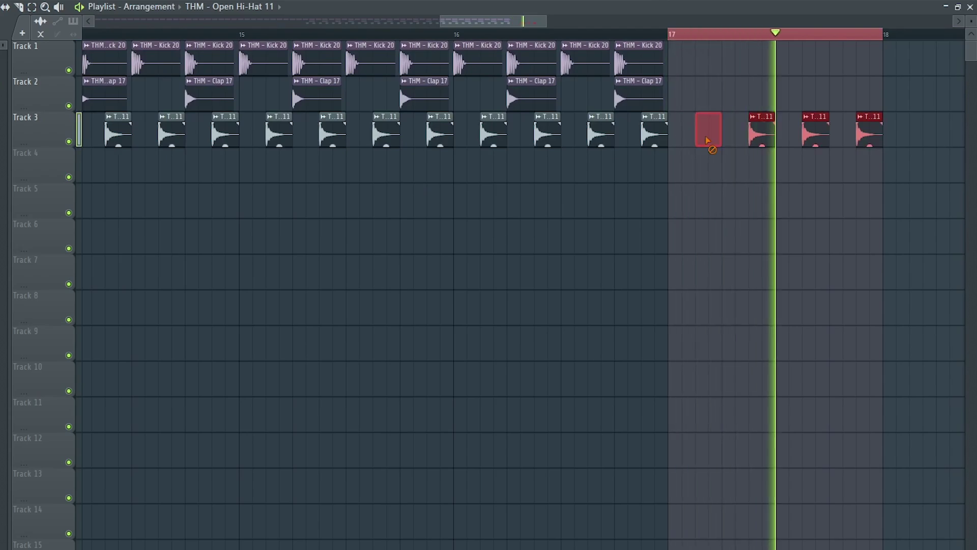
{"action": "right_click", "coordinate": [762, 137]}
{"action": "right_click", "coordinate": [816, 135]}
{"action": "right_click", "coordinate": [870, 132]}
Preview the pack's kicks, claps, drum loops and bass shots, then load Chord Progression 07 into FL Keys.
{"action": "scroll", "coordinate": [326, 275], "scroll_direction": "down", "scroll_amount": 12}
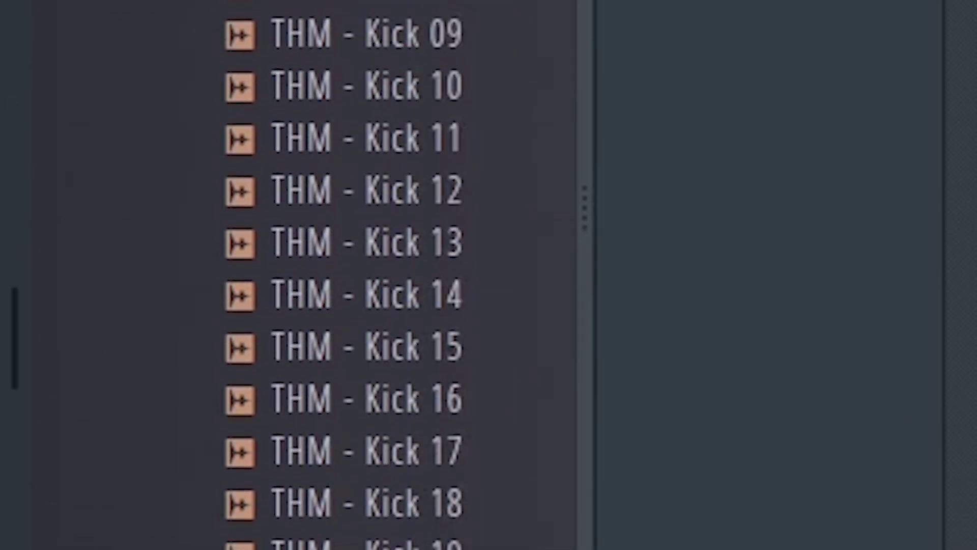
{"action": "scroll", "coordinate": [325, 275], "scroll_direction": "down", "scroll_amount": 15}
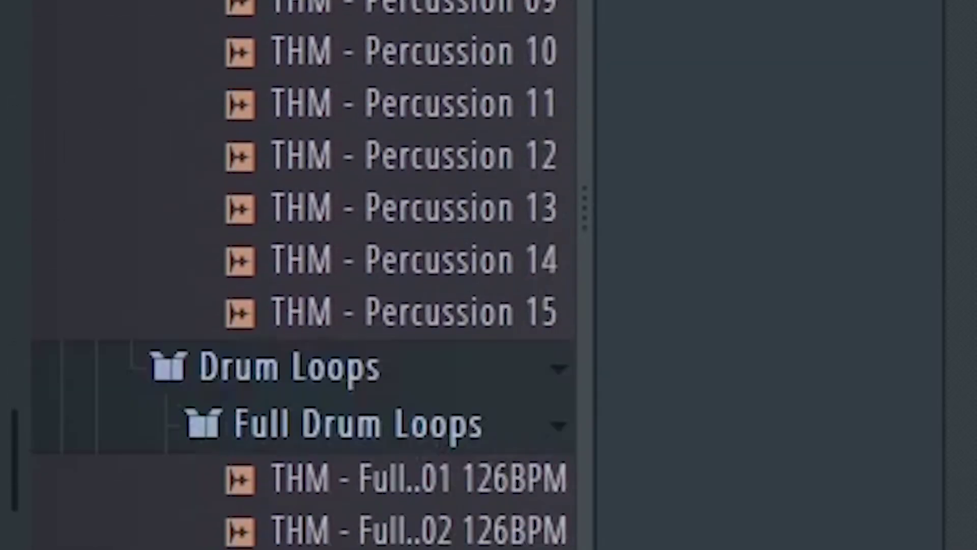
{"action": "left_click_drag", "start_coordinate": [351, 106], "coordinate": [786, 17]}
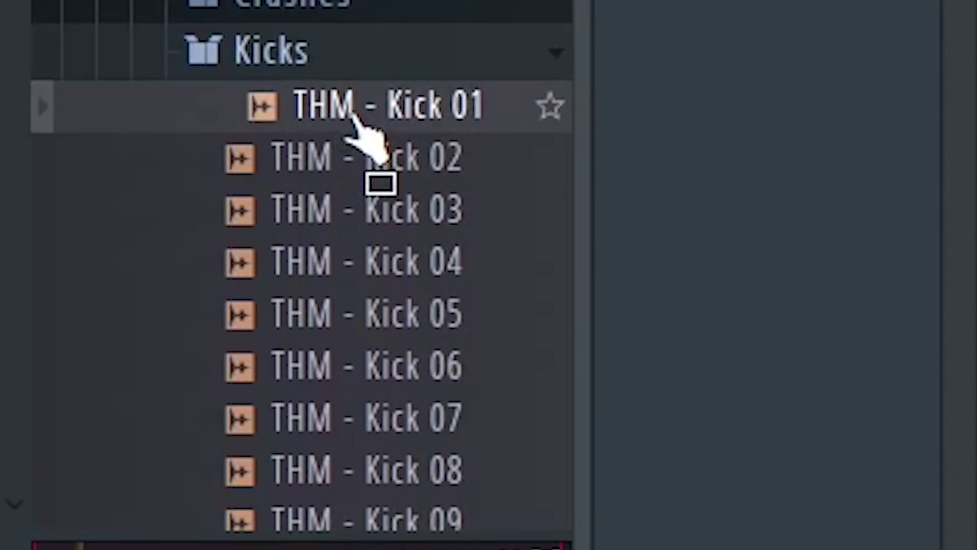
{"action": "key", "text": "Down"}
{"action": "key", "text": "Down"}
{"action": "key", "text": "Down"}
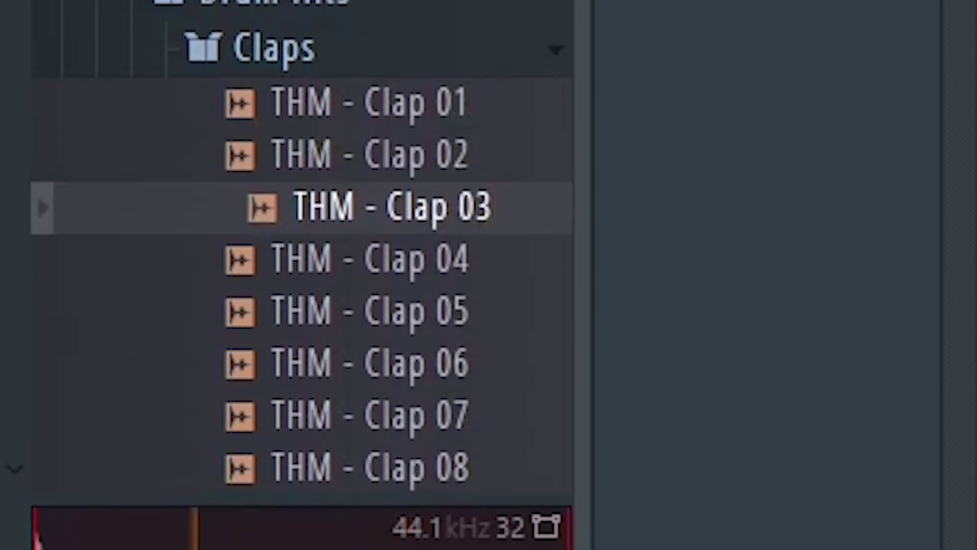
{"action": "key", "text": "Down"}
{"action": "key", "text": "Down"}
{"action": "left_click_drag", "start_coordinate": [443, 298], "coordinate": [430, 261]}
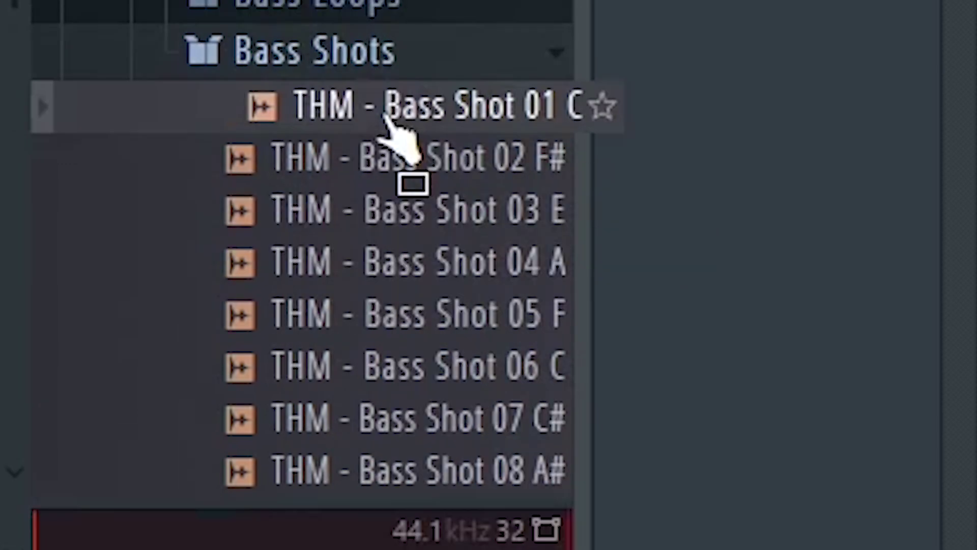
{"action": "left_click_drag", "start_coordinate": [399, 135], "coordinate": [676, 360]}
{"action": "key", "text": "Down"}
{"action": "key", "text": "Down"}
{"action": "key", "text": "Down"}
{"action": "key", "text": "Down"}
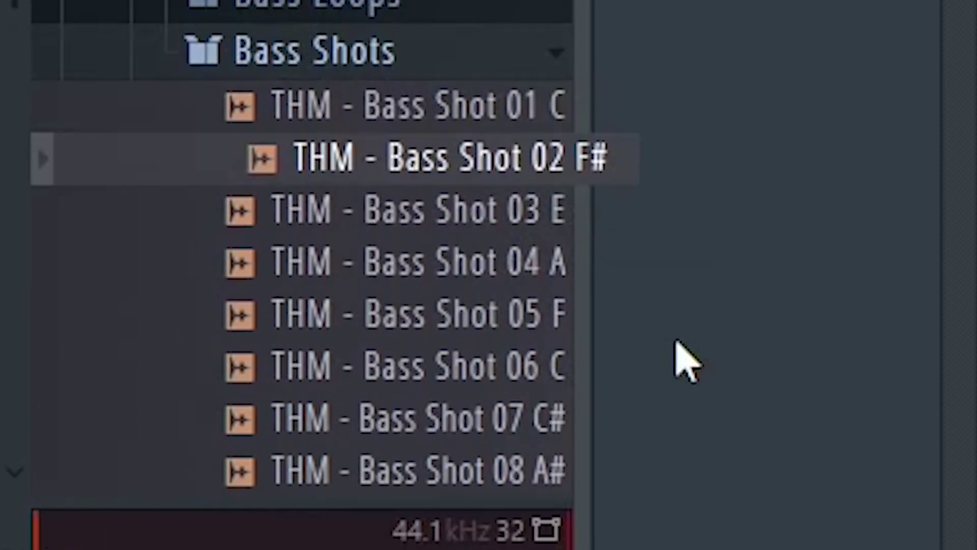
{"action": "key", "text": "Down"}
{"action": "key", "text": "Down"}
{"action": "key", "text": "Down"}
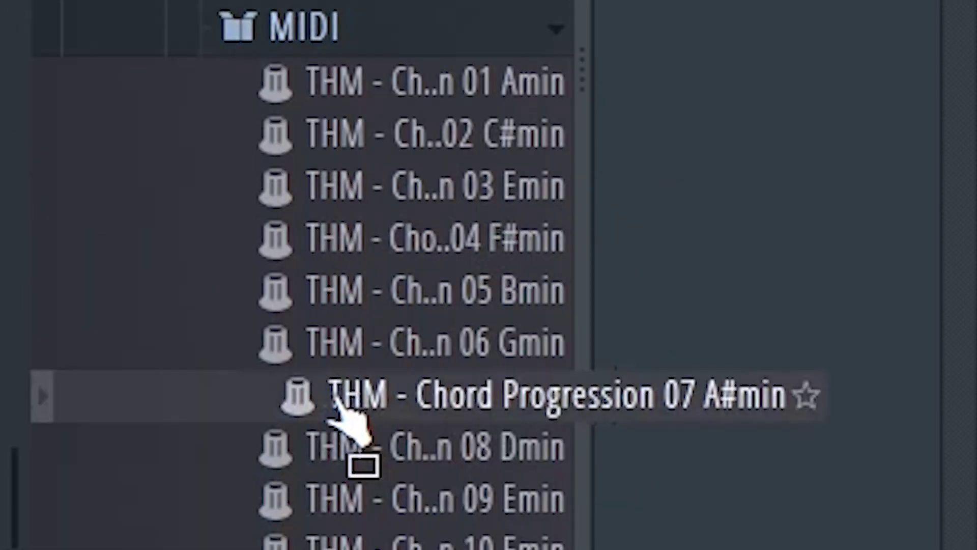
{"action": "left_click_drag", "start_coordinate": [349, 414], "coordinate": [192, 349]}
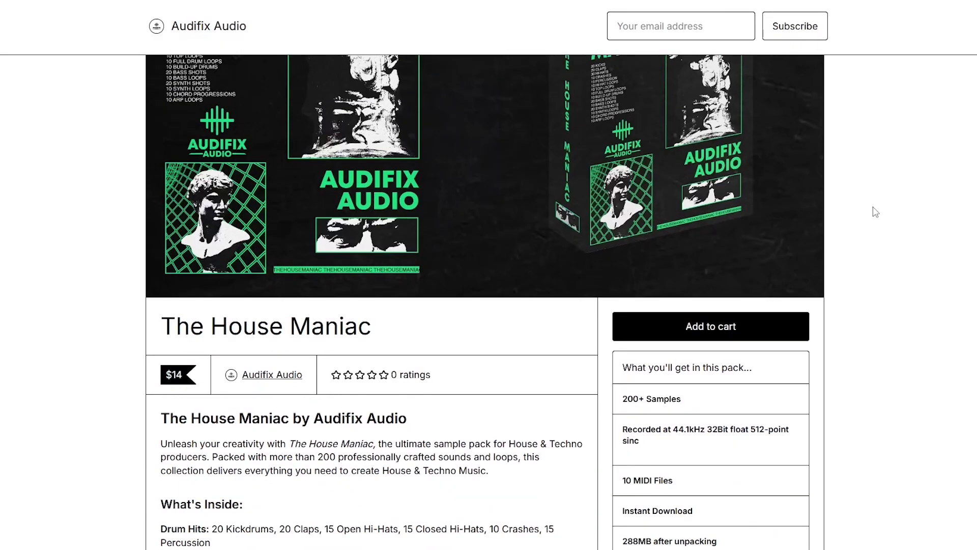
{"action": "scroll", "coordinate": [872, 212], "scroll_direction": "down", "scroll_amount": 5}
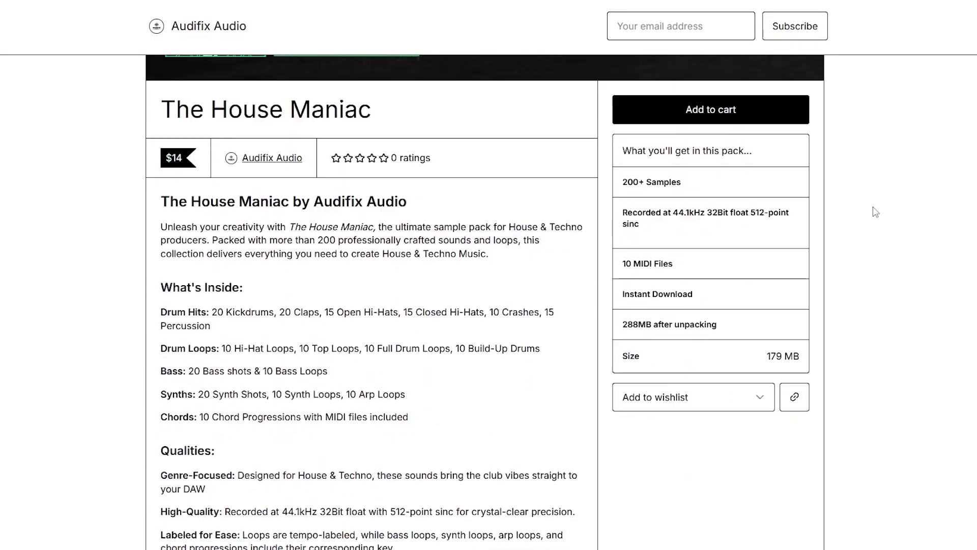
Enter the December discount code at checkout and apply it, bringing the total to US$10.
{"action": "scroll", "coordinate": [875, 212], "scroll_direction": "down", "scroll_amount": 5}
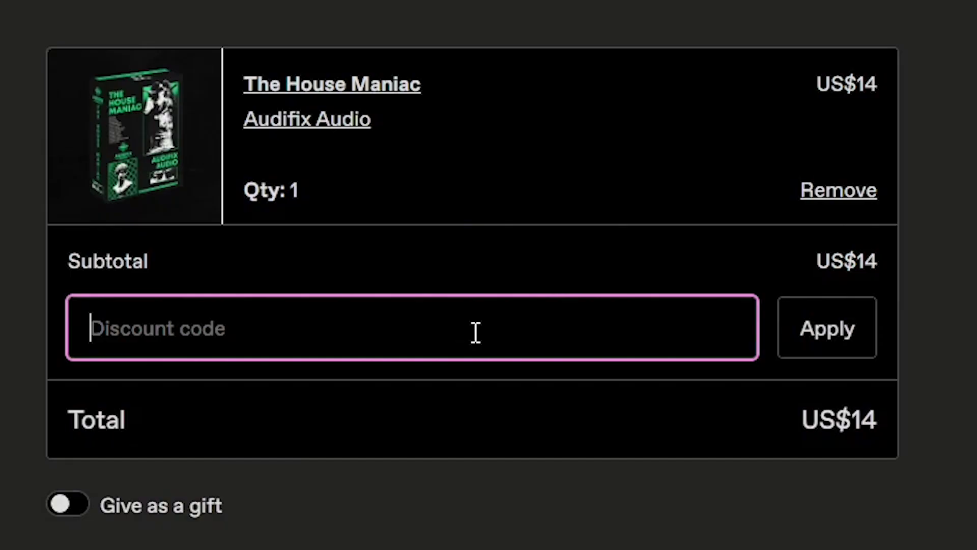
{"action": "type", "text": "d"}
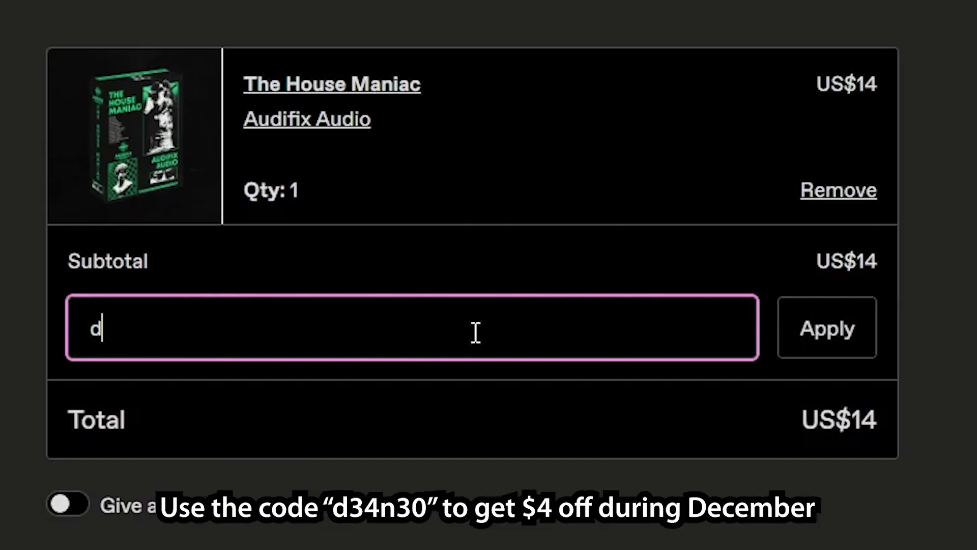
{"action": "type", "text": "34n30"}
{"action": "left_click", "coordinate": [837, 325]}
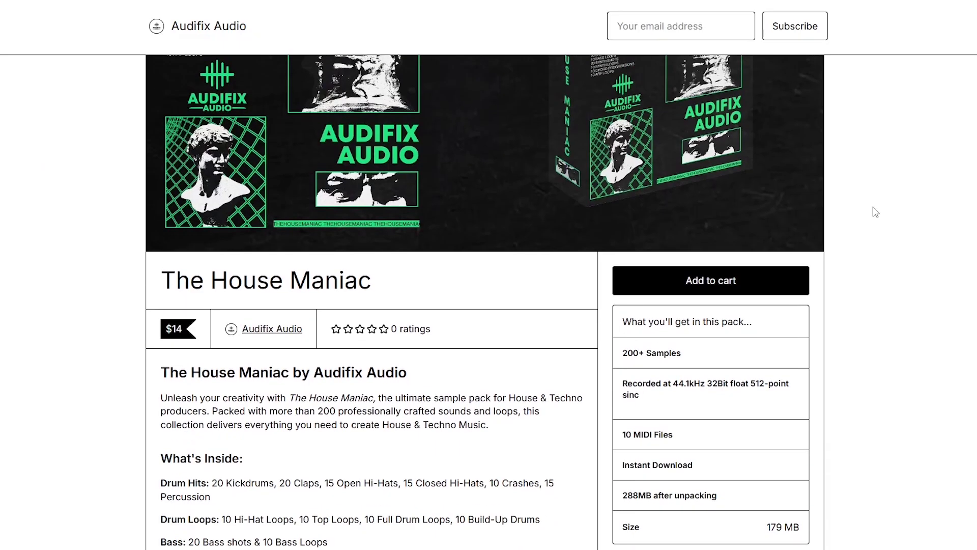
{"action": "scroll", "coordinate": [875, 212], "scroll_direction": "down", "scroll_amount": 2}
{"action": "scroll", "coordinate": [875, 212], "scroll_direction": "down", "scroll_amount": 5}
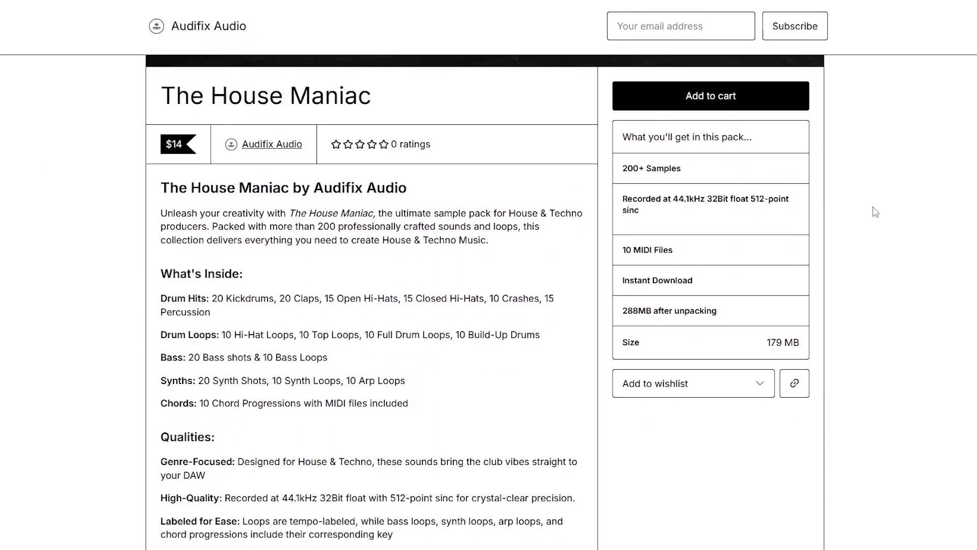
{"action": "scroll", "coordinate": [876, 212], "scroll_direction": "down", "scroll_amount": 3}
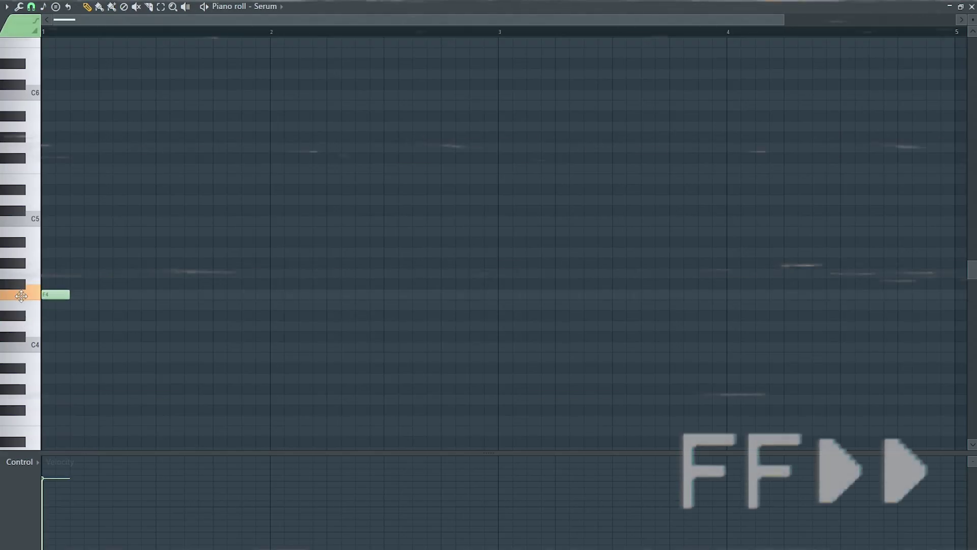
Draw an F4 across bars 1–3 with a note above it, plus a C5 over bars 3–5.
{"action": "left_click_drag", "start_coordinate": [69, 295], "coordinate": [663, 293]}
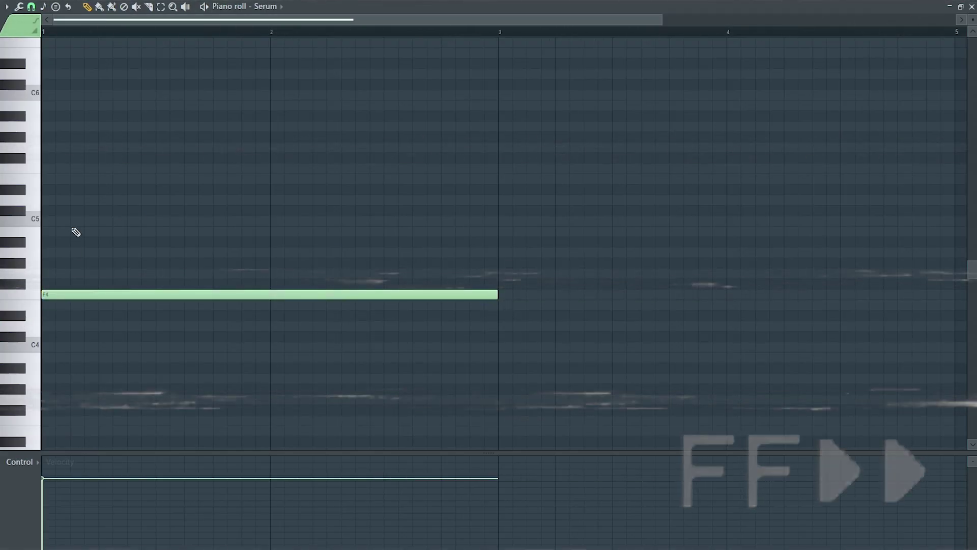
{"action": "left_click_drag", "start_coordinate": [76, 232], "coordinate": [55, 241]}
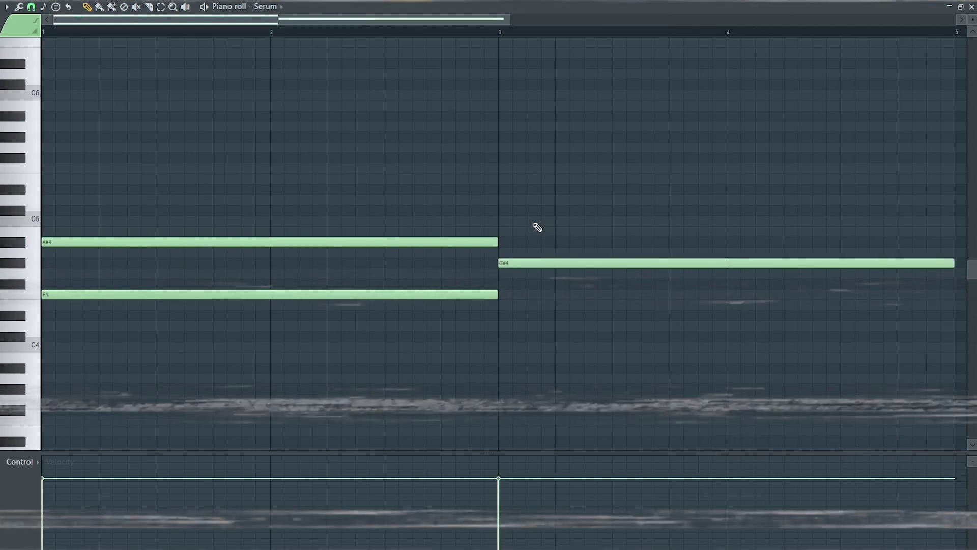
{"action": "left_click", "coordinate": [501, 223]}
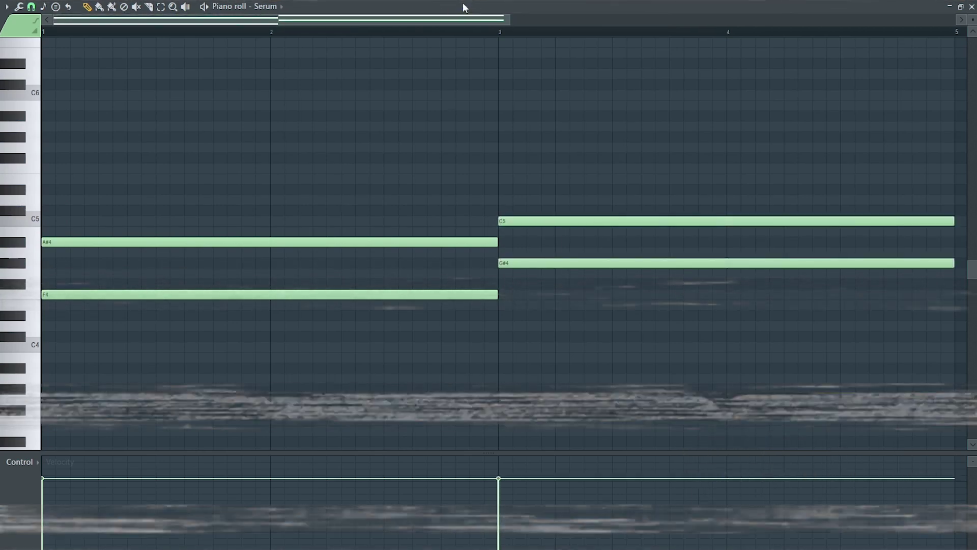
{"action": "left_click_drag", "start_coordinate": [508, 26], "coordinate": [963, 22]}
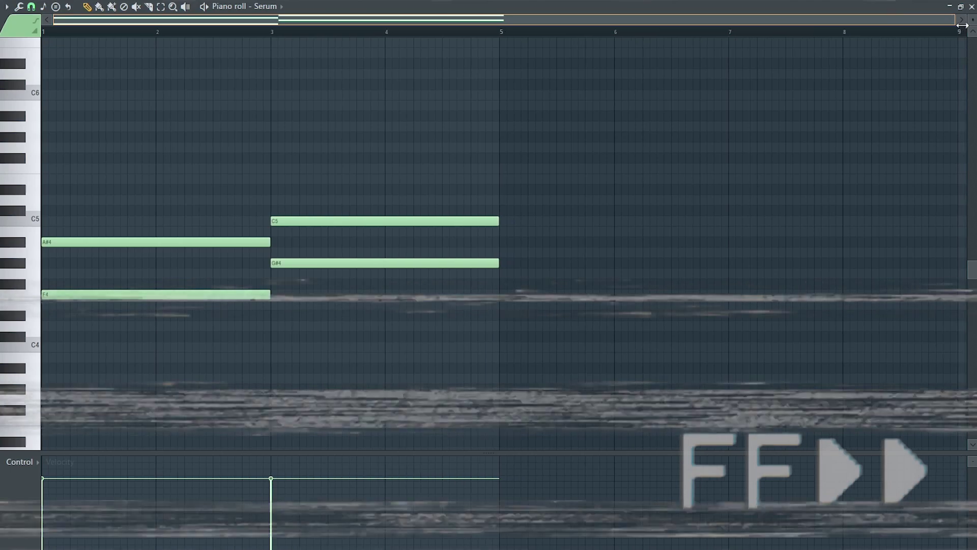
Add F4 and G#4 over bars 5–7 and F4 and G4 over bars 7–9, playing from bar 5.
{"action": "left_click_drag", "start_coordinate": [534, 273], "coordinate": [529, 294]}
{"action": "left_click", "coordinate": [500, 264]}
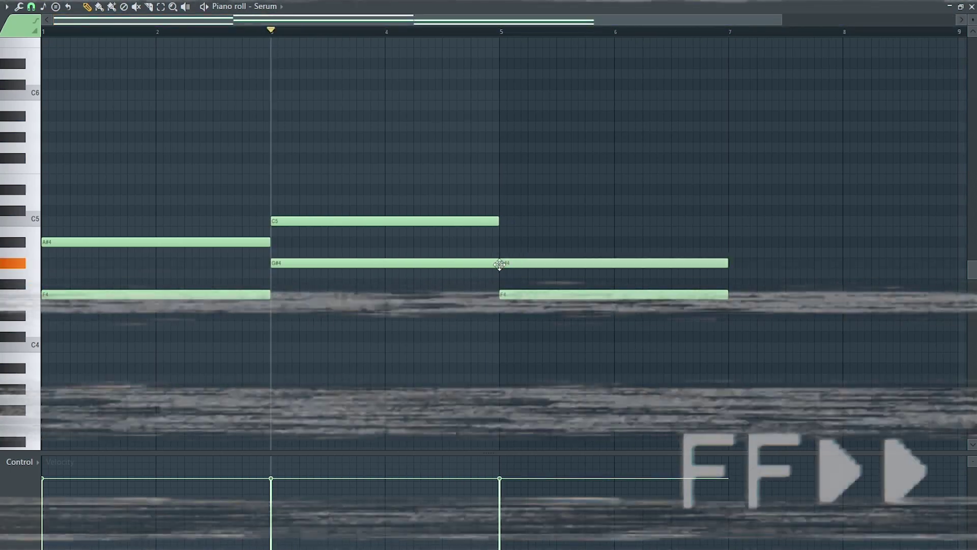
{"action": "left_click", "coordinate": [502, 32]}
{"action": "key", "text": "space"}
{"action": "key", "text": "space"}
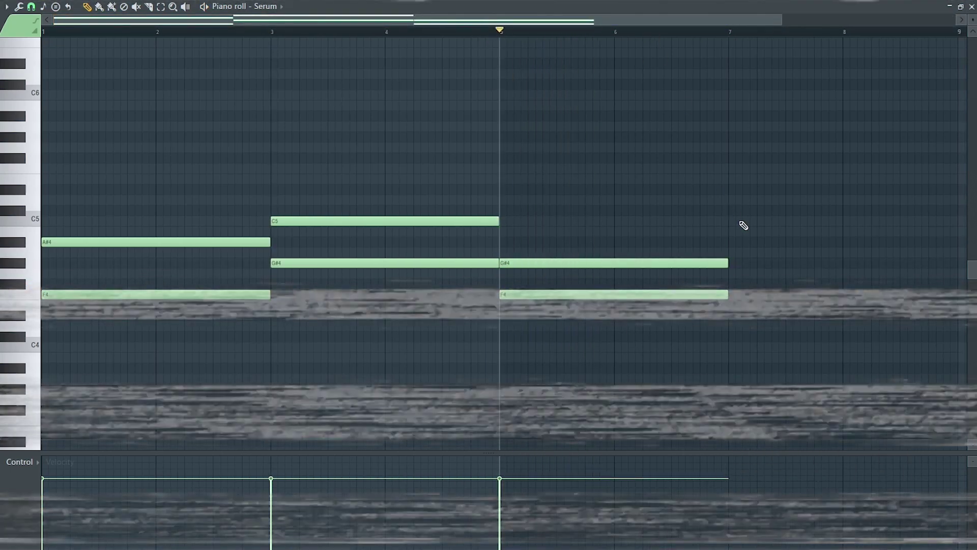
{"action": "left_click", "coordinate": [744, 295]}
{"action": "left_click", "coordinate": [809, 273]}
{"action": "key", "text": "space"}
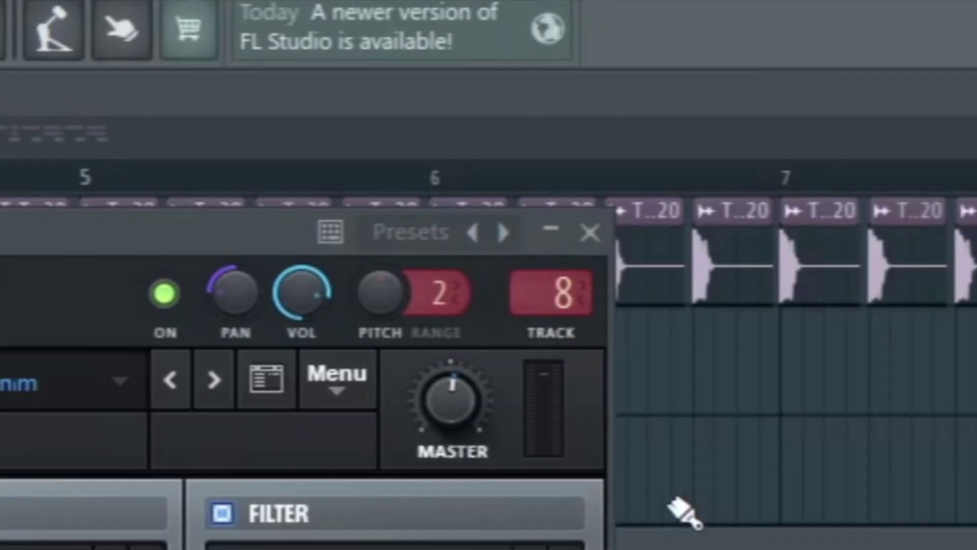
Rename Insert 25 to 'Sidechain', colour it purple, and send only Serum's output to it.
{"action": "right_click", "coordinate": [655, 228]}
{"action": "left_click", "coordinate": [716, 436]}
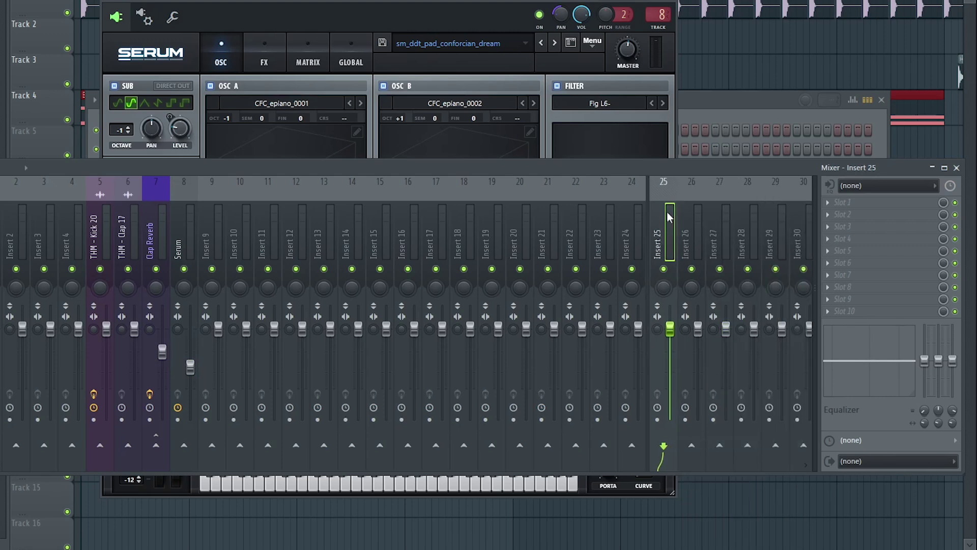
{"action": "type", "text": "Si"}
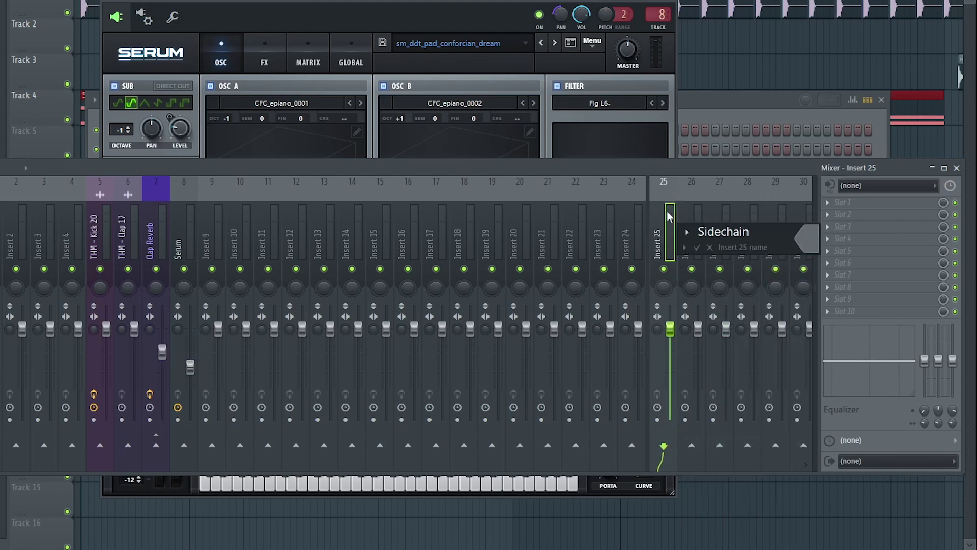
{"action": "type", "text": "dechain"}
{"action": "left_click", "coordinate": [809, 241]}
{"action": "left_click", "coordinate": [837, 362]}
{"action": "left_click", "coordinate": [944, 540]}
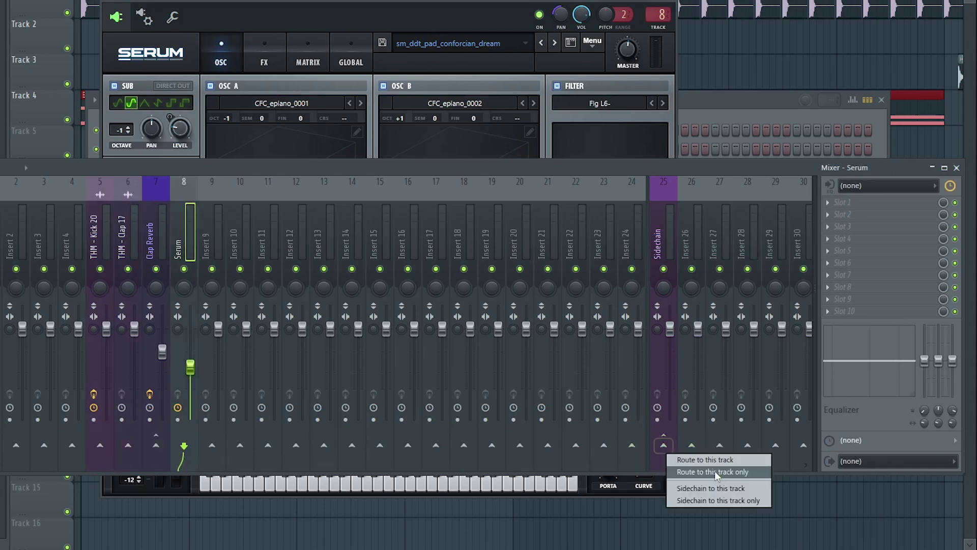
{"action": "left_click", "coordinate": [660, 196]}
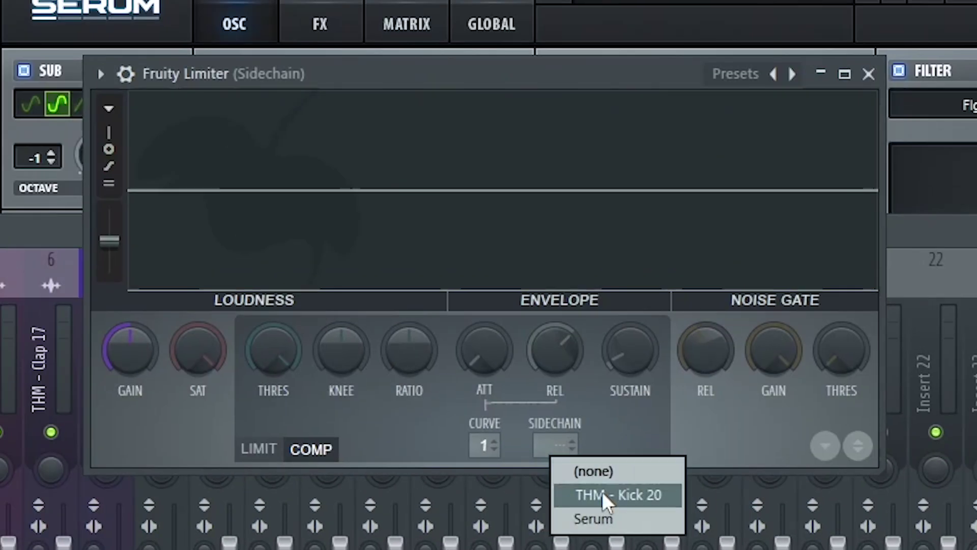
Set the compressor's sidechain source to THM - Kick 20, lower the threshold and raise the ratio.
{"action": "left_click", "coordinate": [603, 493]}
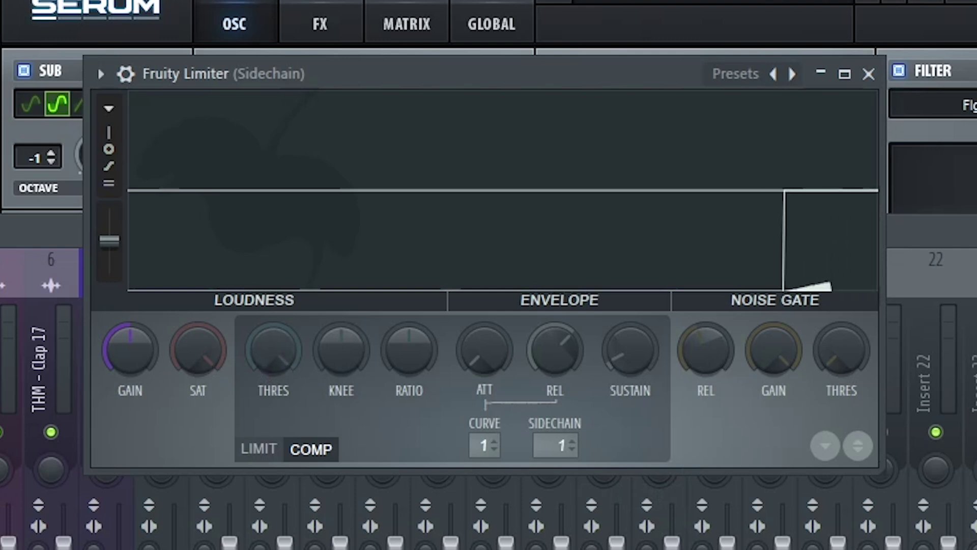
{"action": "left_click_drag", "start_coordinate": [274, 341], "coordinate": [274, 366]}
{"action": "left_click_drag", "start_coordinate": [400, 358], "coordinate": [399, 331]}
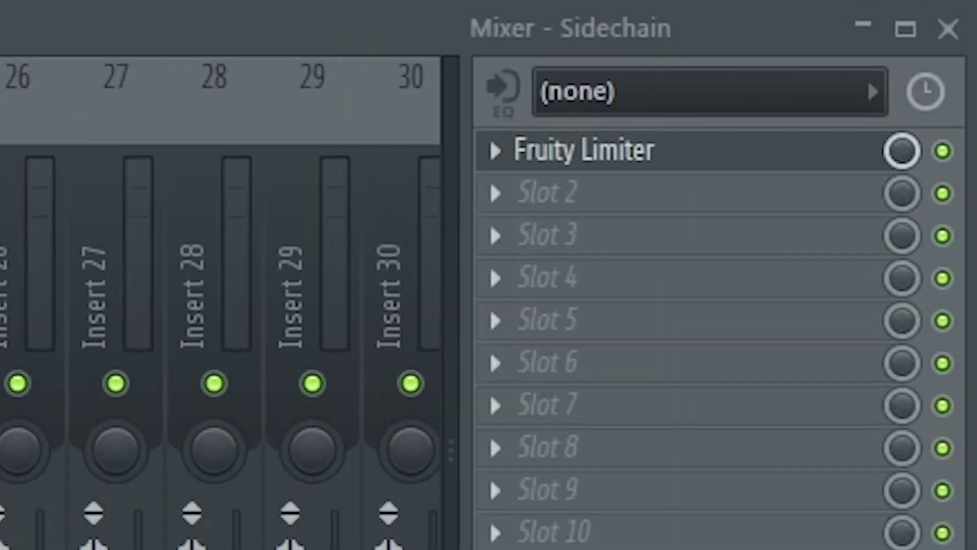
Make EQ Band 1 a steep high-pass at about 152 Hz and slightly boost around 2.9 kHz.
{"action": "right_click", "coordinate": [163, 261]}
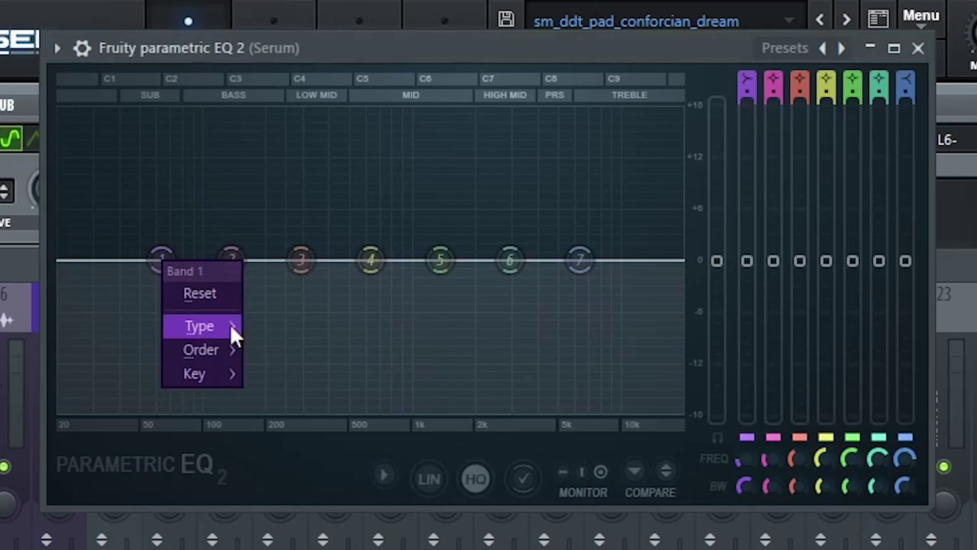
{"action": "mouse_move", "coordinate": [230, 326]}
{"action": "left_click", "coordinate": [309, 397]}
{"action": "right_click", "coordinate": [162, 263]}
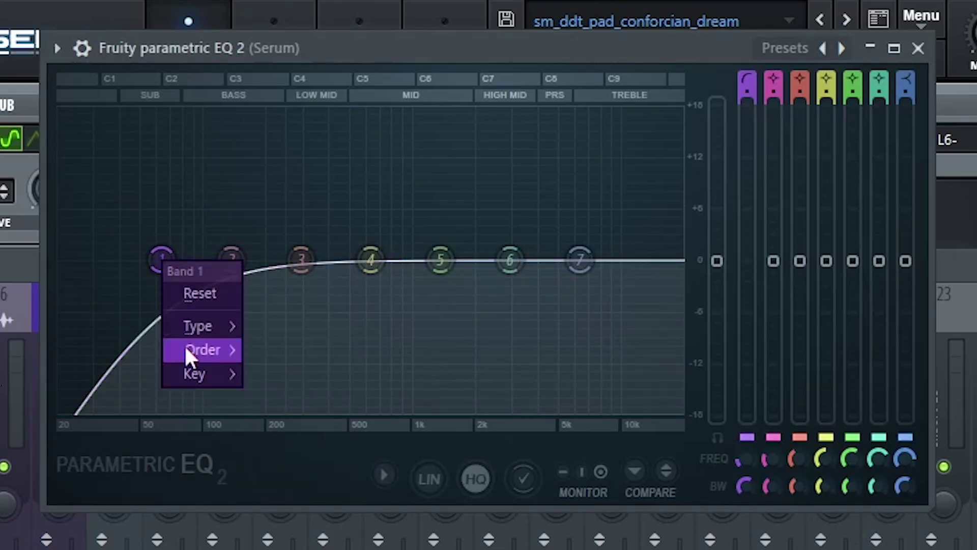
{"action": "mouse_move", "coordinate": [219, 351]}
{"action": "left_click", "coordinate": [270, 352]}
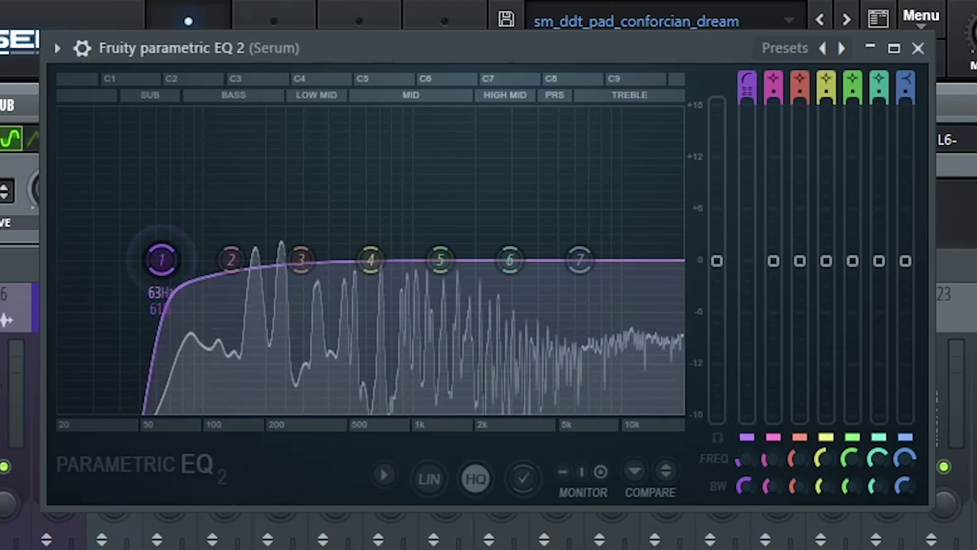
{"action": "left_click_drag", "start_coordinate": [162, 260], "coordinate": [238, 259]}
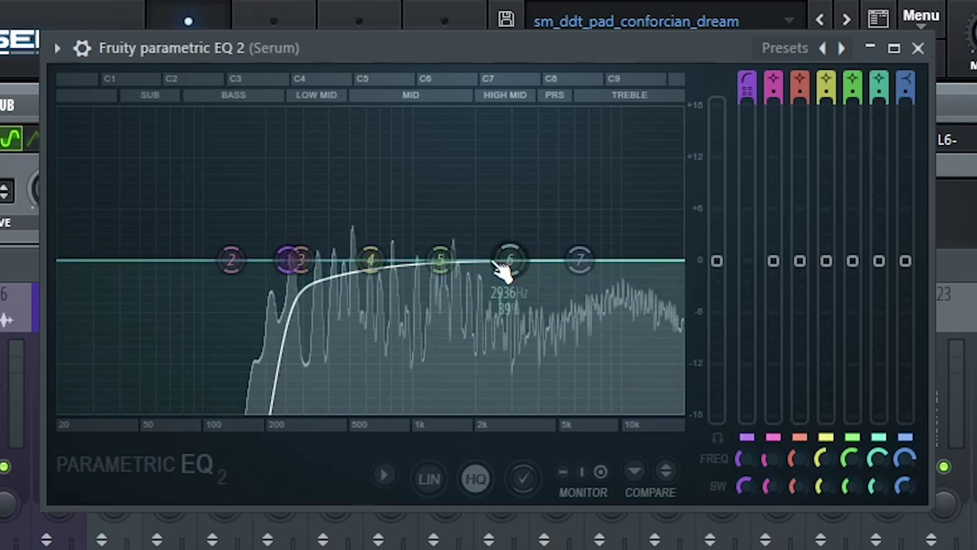
{"action": "left_click_drag", "start_coordinate": [507, 253], "coordinate": [506, 248]}
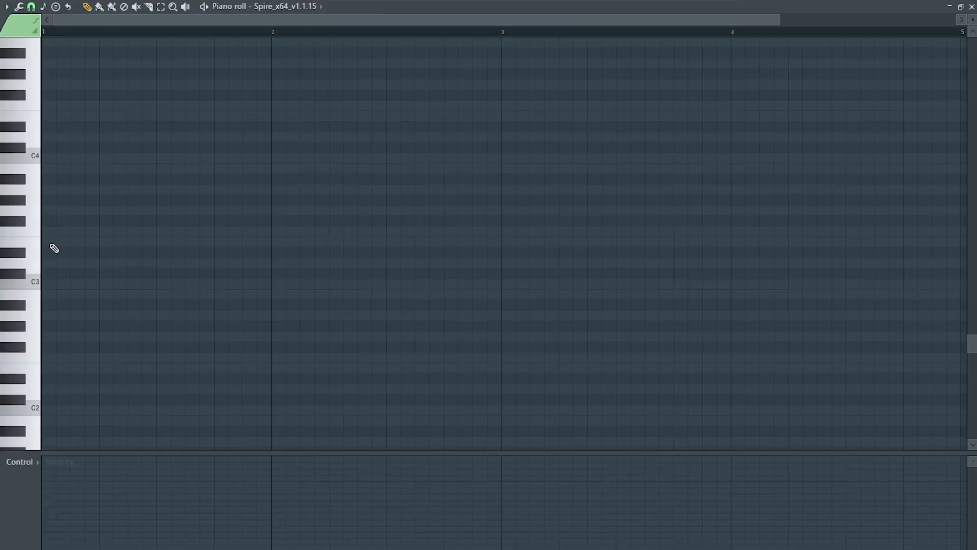
Draw a rhythmic pattern of F3 notes across bar 1 in Spire's piano roll, auditioning it.
{"action": "mouse_move", "coordinate": [71, 232]}
{"action": "left_mouse_down"}
{"action": "mouse_move", "coordinate": [528, 232]}
{"action": "mouse_move", "coordinate": [98, 231]}
{"action": "left_mouse_up"}
{"action": "left_click", "coordinate": [531, 231]}
{"action": "right_click", "coordinate": [530, 232]}
{"action": "left_click", "coordinate": [112, 232]}
{"action": "left_click", "coordinate": [141, 232]}
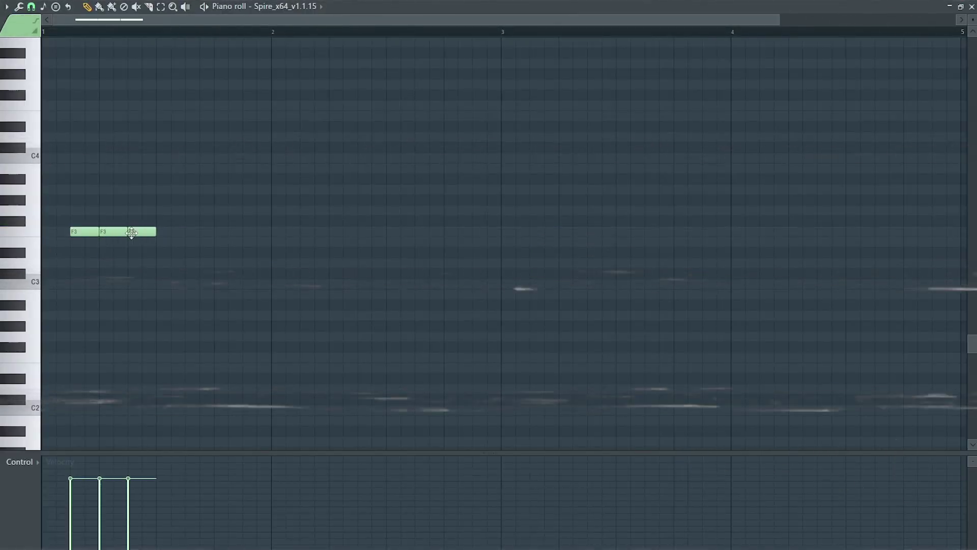
{"action": "key", "text": "space"}
{"action": "left_click", "coordinate": [212, 232]}
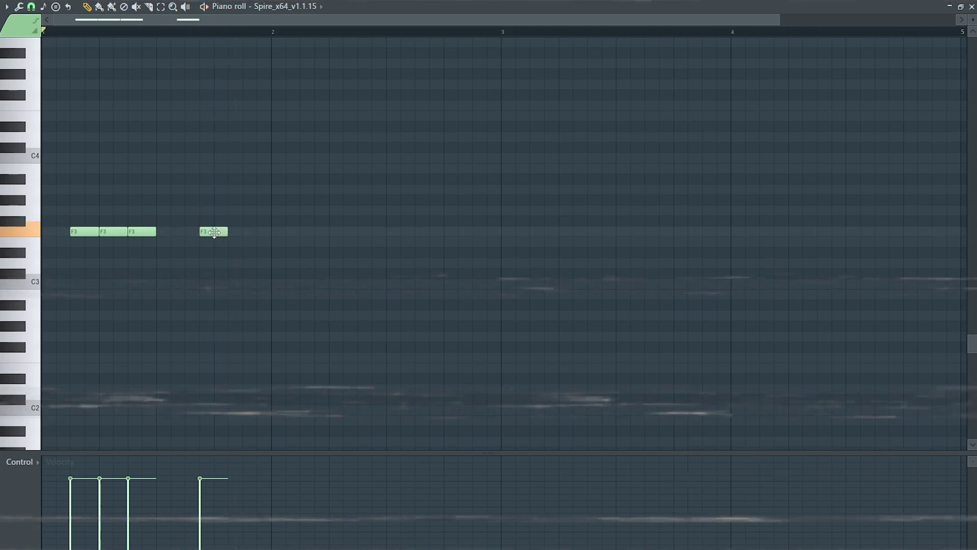
{"action": "left_click", "coordinate": [245, 233]}
{"action": "key", "text": "space"}
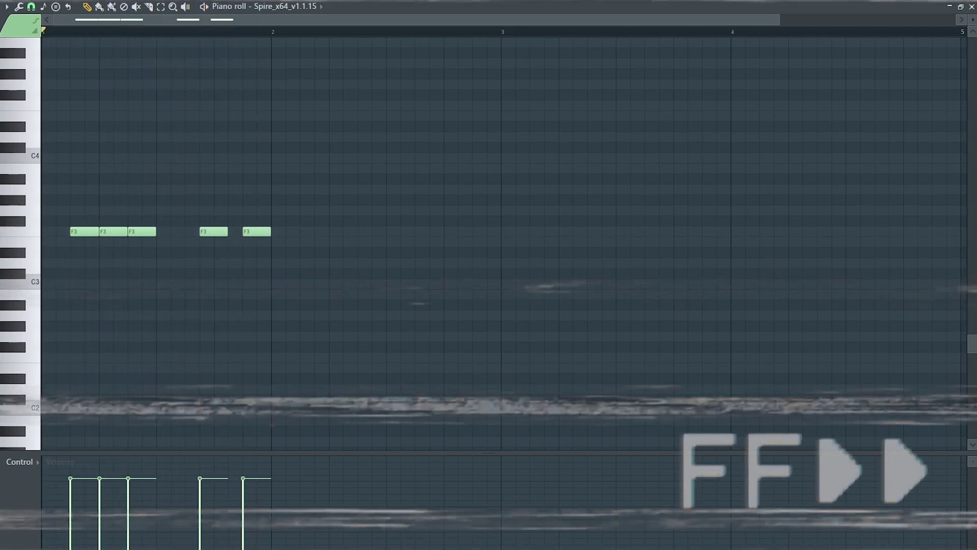
{"action": "key", "text": "space"}
{"action": "key", "text": "space"}
Duplicate the bar 1 bass pattern through bar 4 and play it back.
{"action": "key", "text": "ctrl+a"}
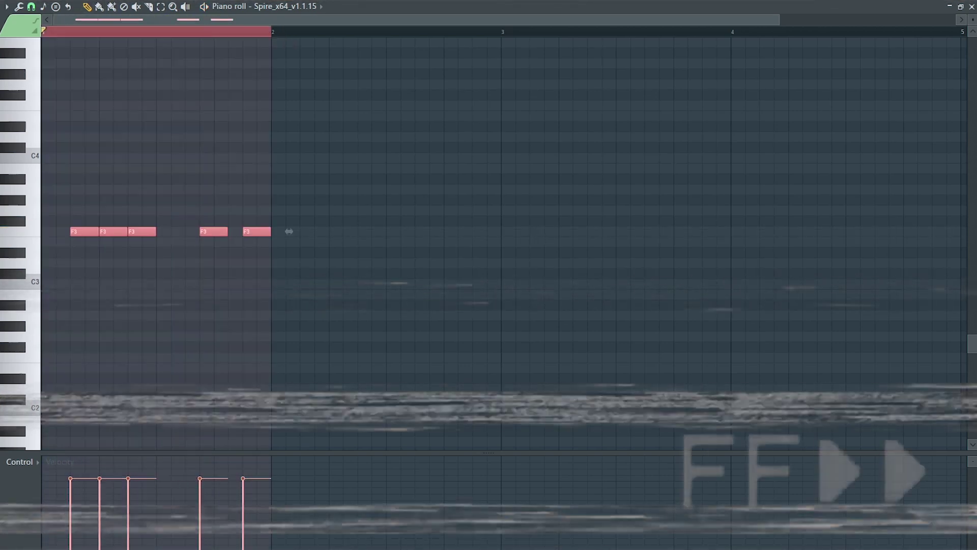
{"action": "key", "text": "ctrl+b"}
{"action": "key", "text": "ctrl+b"}
{"action": "key", "text": "ctrl+b"}
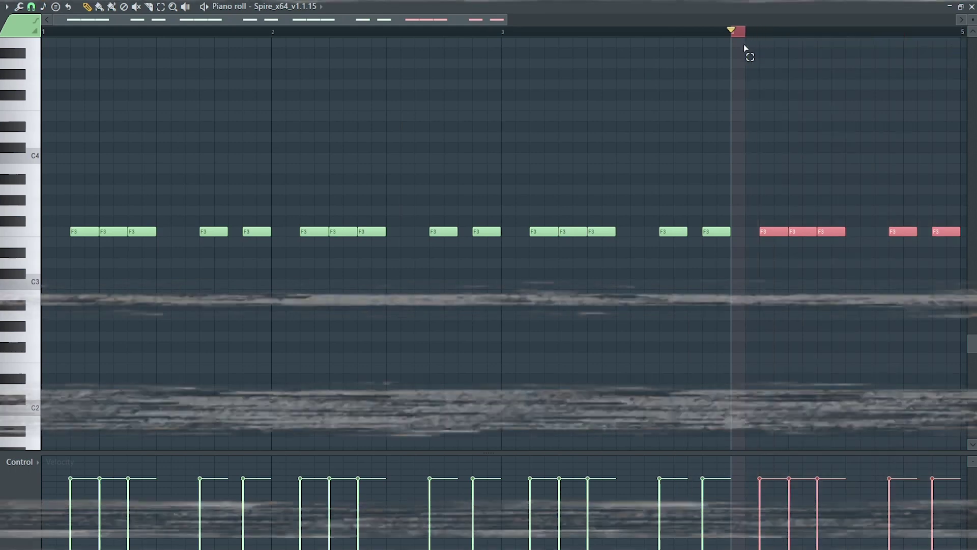
{"action": "key", "text": "ctrl+d"}
{"action": "key", "text": "space"}
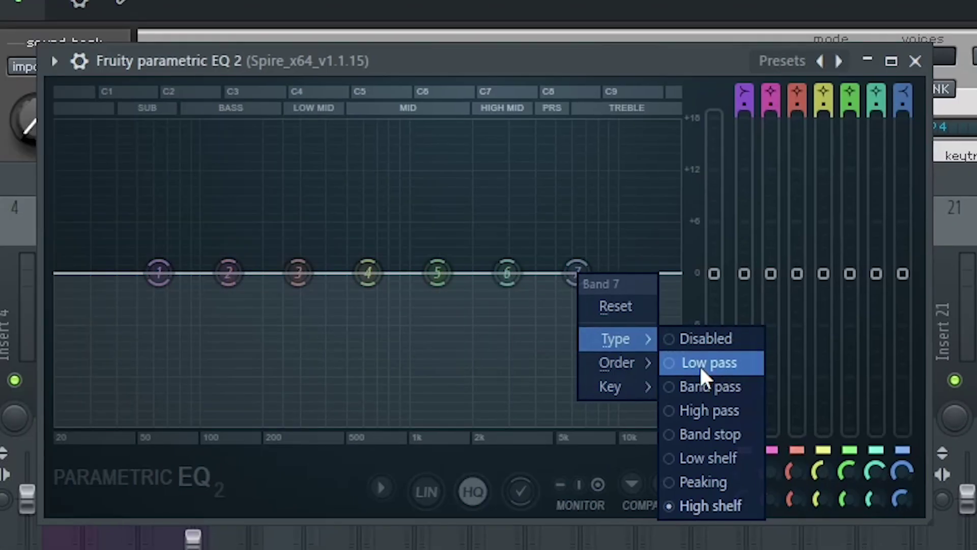
Make Spire's EQ Band 7 a low-pass and pull its cutoff down to about 1463 Hz.
{"action": "left_click", "coordinate": [707, 363]}
{"action": "left_click_drag", "start_coordinate": [578, 272], "coordinate": [443, 273]}
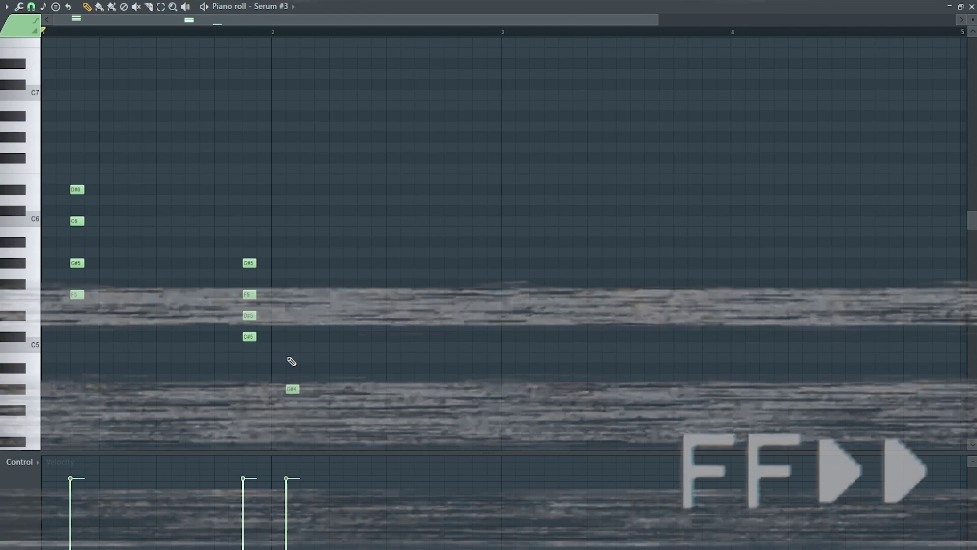
Add an F5 note to the third chord stab and duplicate the bar 1–2 chords into bars 3–4.
{"action": "left_click", "coordinate": [293, 296]}
{"action": "key", "text": "space"}
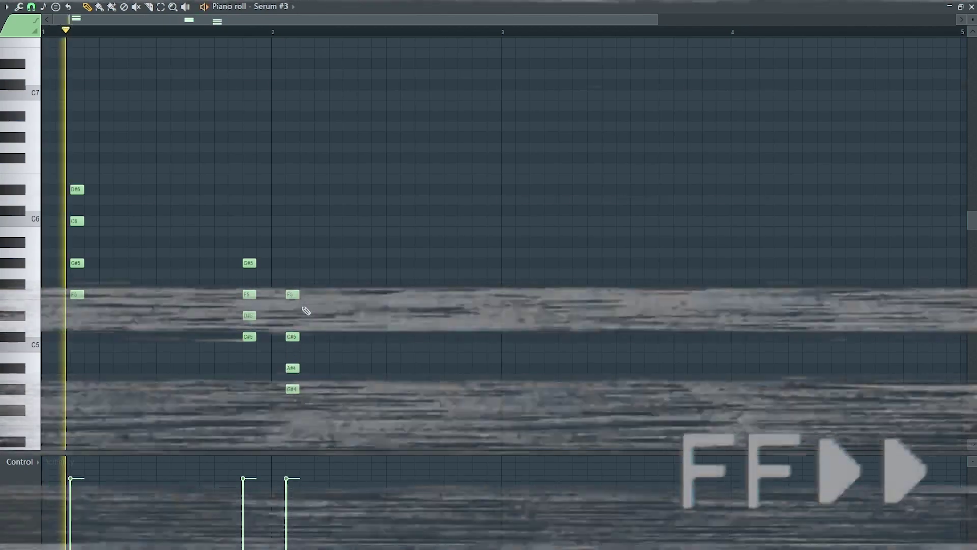
{"action": "scroll", "coordinate": [306, 305], "scroll_direction": "down", "scroll_amount": 3}
{"action": "key", "text": "space"}
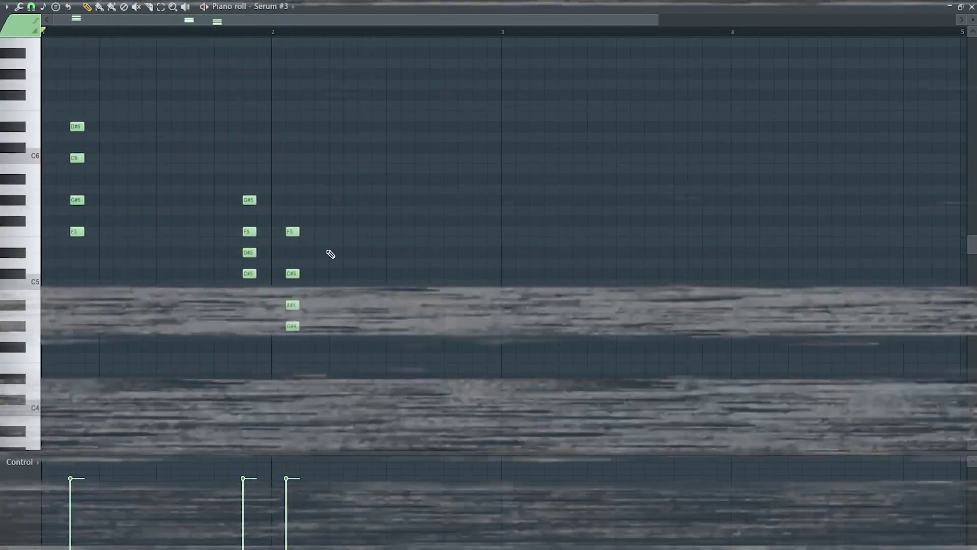
{"action": "left_click_drag", "start_coordinate": [497, 33], "coordinate": [45, 32]}
{"action": "key", "text": "ctrl+b"}
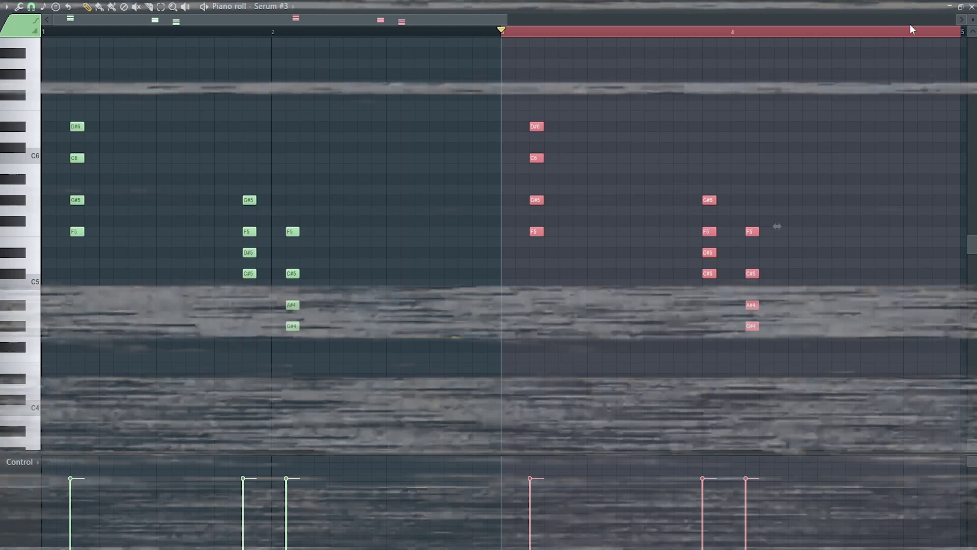
{"action": "left_click_drag", "start_coordinate": [503, 32], "coordinate": [475, 77]}
{"action": "key", "text": "ctrl+d"}
Play the chords back and drop the water-on-rocks-calm-manitoulin-49557 sample onto Track 7.
{"action": "key", "text": "space"}
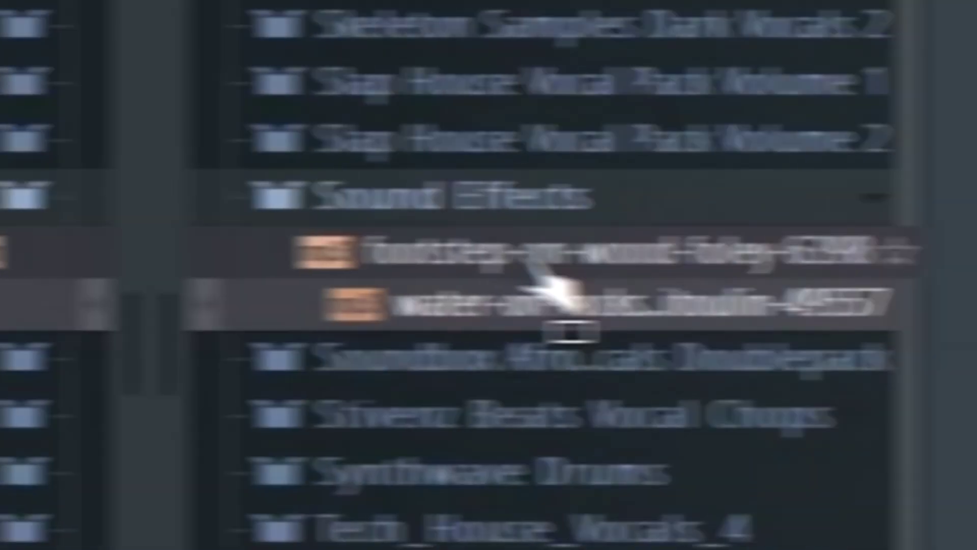
{"action": "left_click_drag", "start_coordinate": [529, 277], "coordinate": [89, 275]}
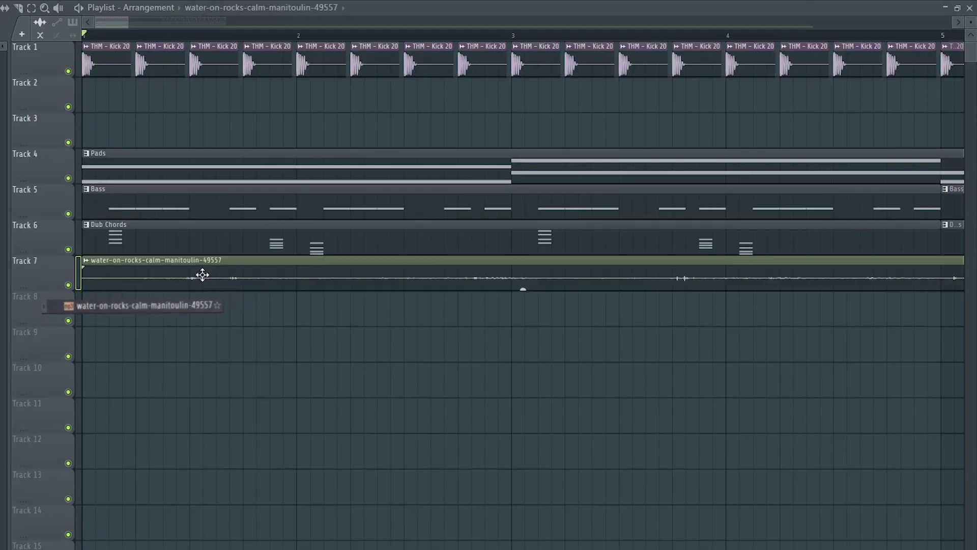
{"action": "left_click_drag", "start_coordinate": [129, 22], "coordinate": [161, 70]}
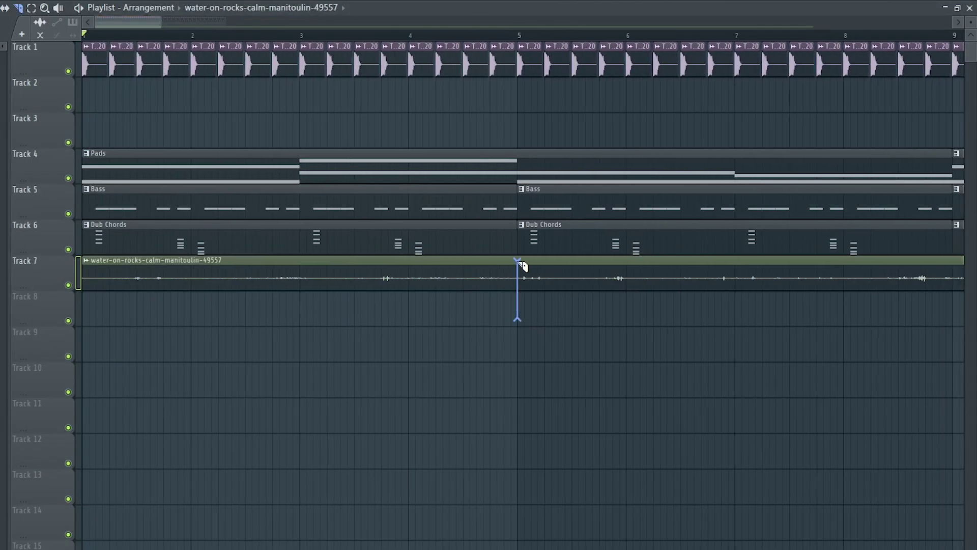
Delete the second water-on-rocks clip and open the remaining clip's settings.
{"action": "right_click", "coordinate": [675, 289]}
{"action": "key", "text": "space"}
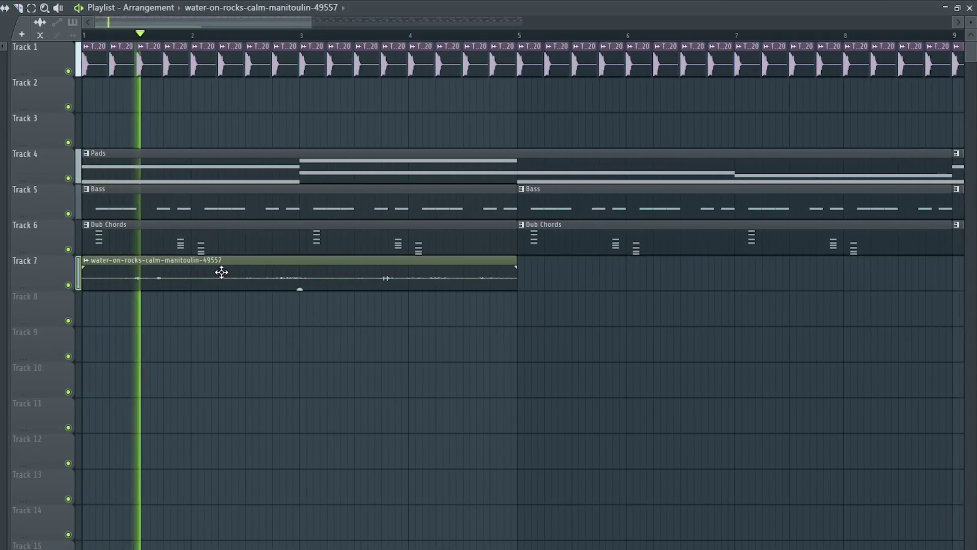
{"action": "double_click", "coordinate": [221, 272]}
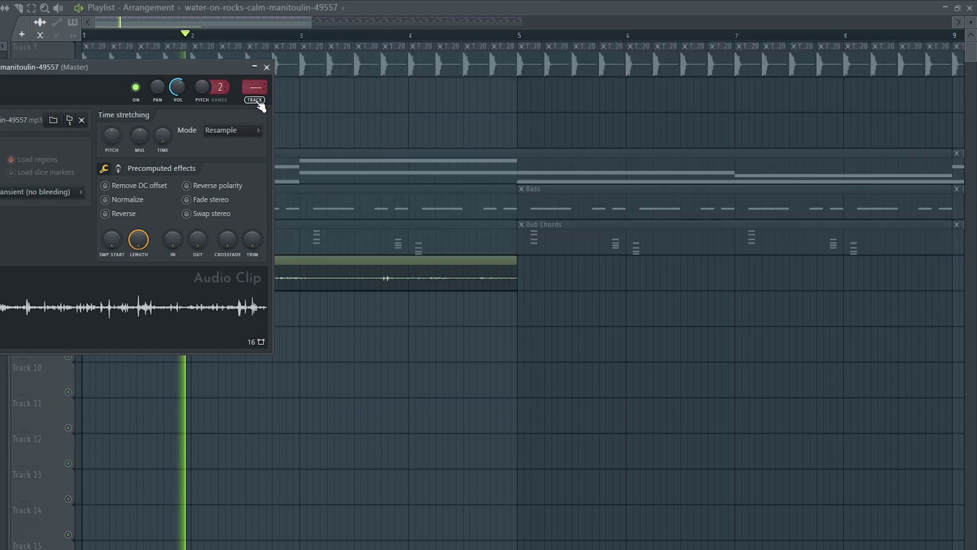
On the water's mixer insert, set ValhallaRoom mix to about 33% and add Fruity Delay.
{"action": "key", "text": "ctrl+l"}
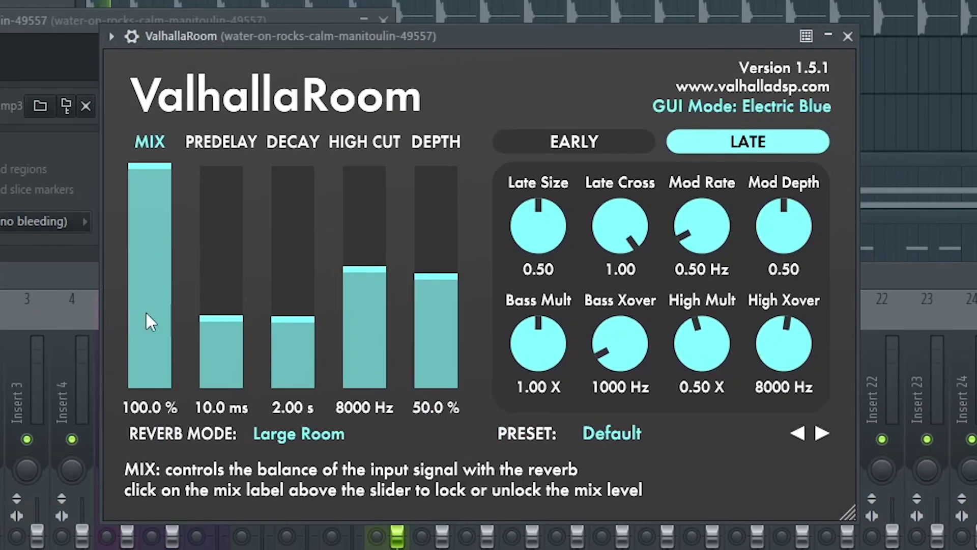
{"action": "left_click_drag", "start_coordinate": [149, 321], "coordinate": [180, 317]}
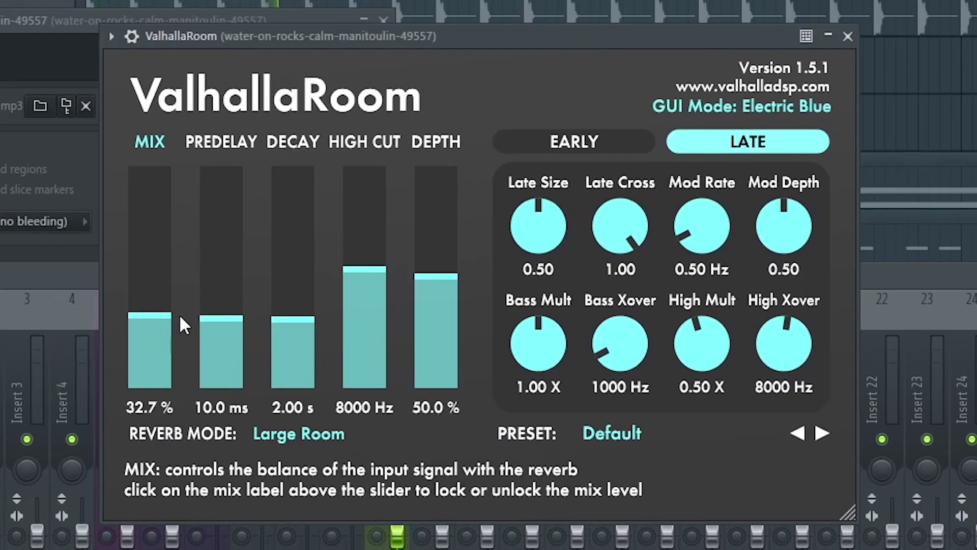
{"action": "left_click", "coordinate": [848, 36]}
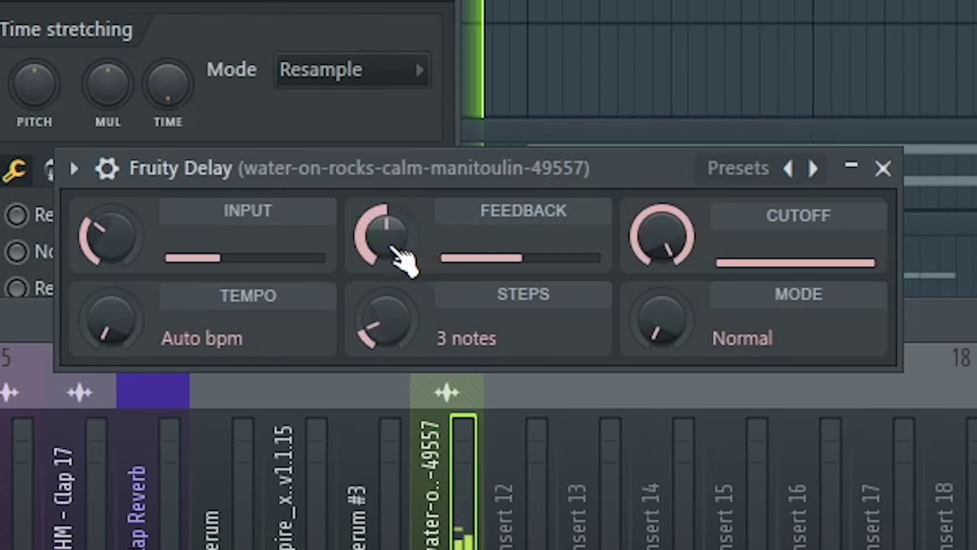
{"action": "left_click", "coordinate": [882, 169]}
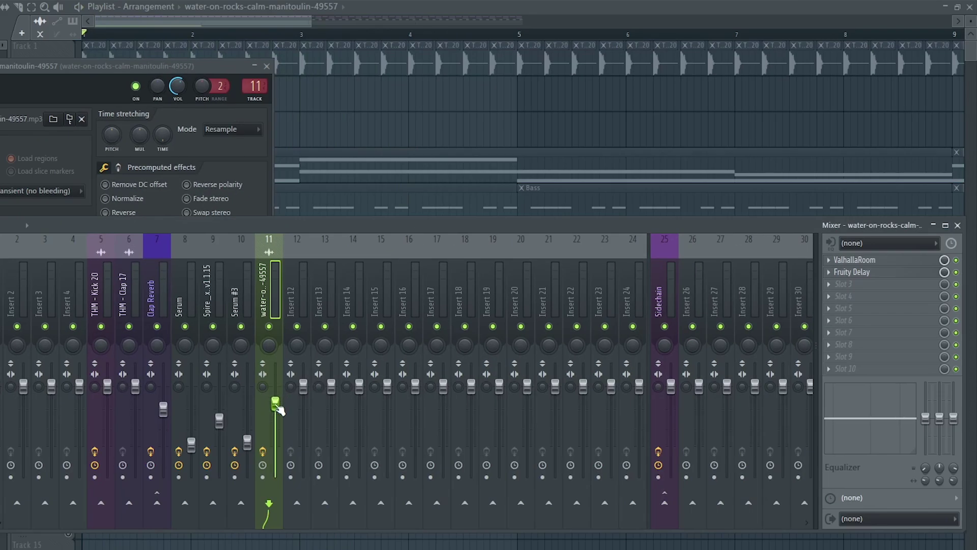
{"action": "key", "text": "F12"}
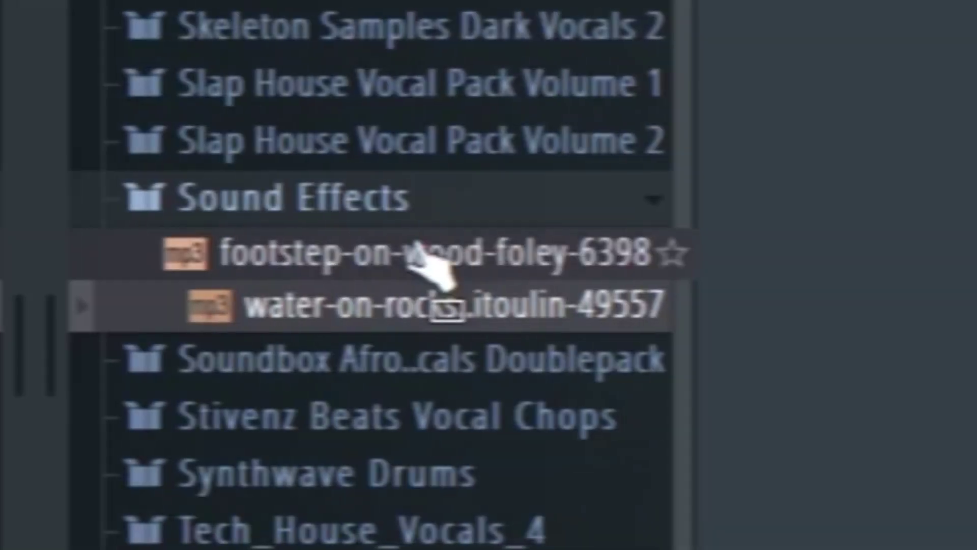
Place the footstep foley sample on Track 8 in Stretch mode and solo the track.
{"action": "left_click_drag", "start_coordinate": [437, 262], "coordinate": [88, 320]}
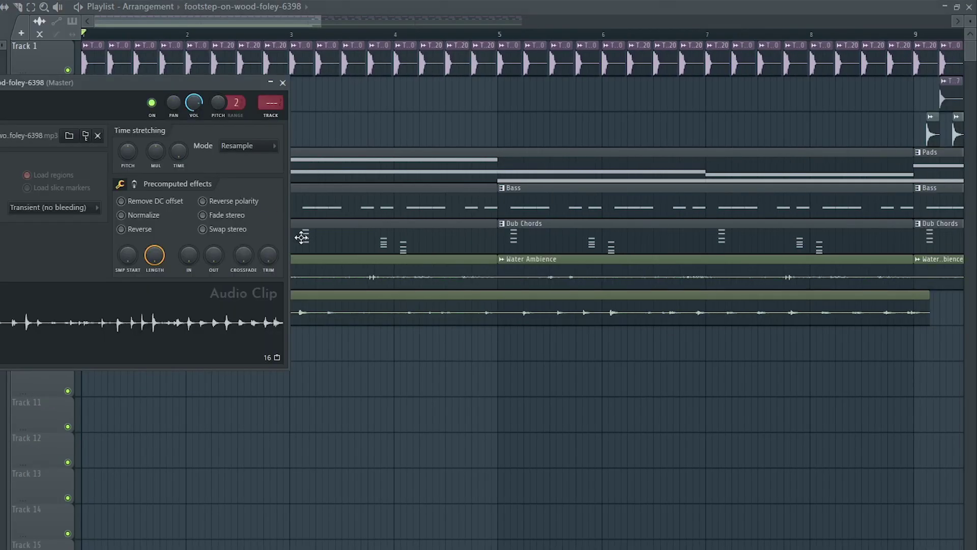
{"action": "left_click", "coordinate": [260, 147]}
{"action": "left_click", "coordinate": [236, 235]}
{"action": "right_click", "coordinate": [68, 320]}
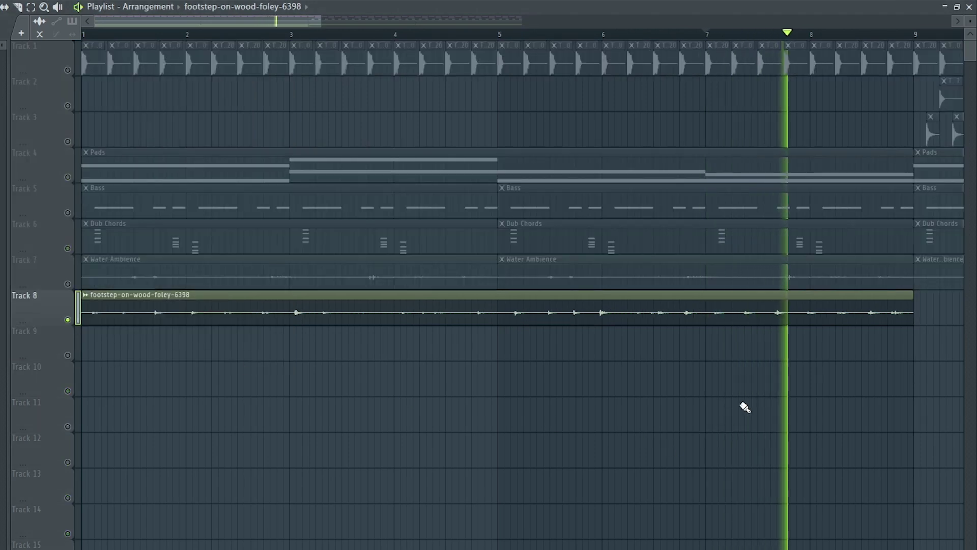
Load the 20Hz + 18kHz cut EQ preset and raise the low cut to about 200 Hz.
{"action": "double_click", "coordinate": [774, 321]}
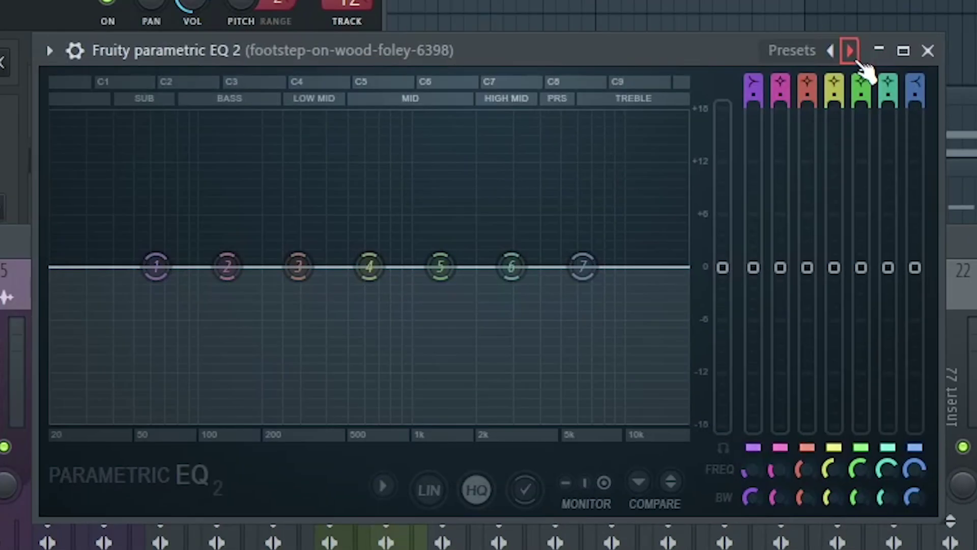
{"action": "left_click", "coordinate": [850, 50]}
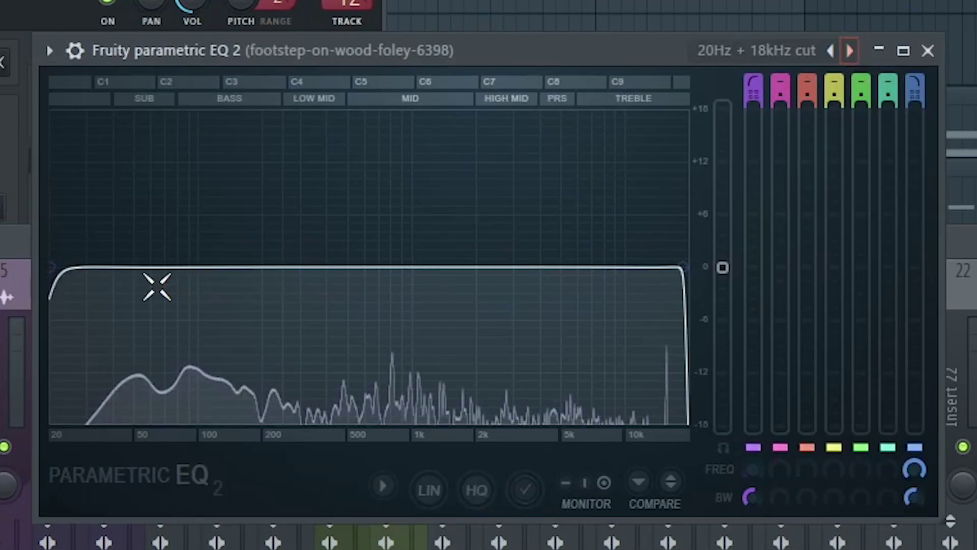
{"action": "left_click_drag", "start_coordinate": [51, 268], "coordinate": [322, 266]}
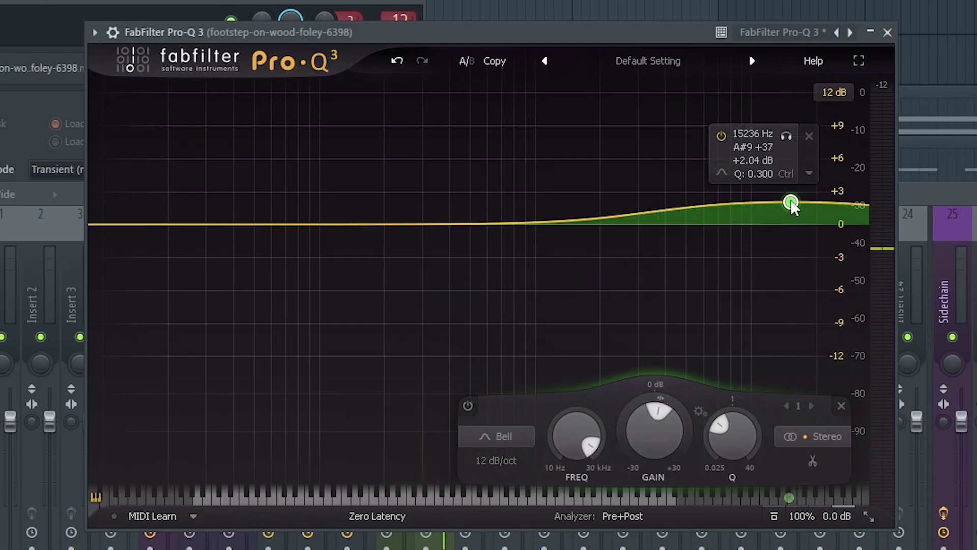
{"action": "scroll", "coordinate": [791, 203], "scroll_direction": "up", "scroll_amount": 10}
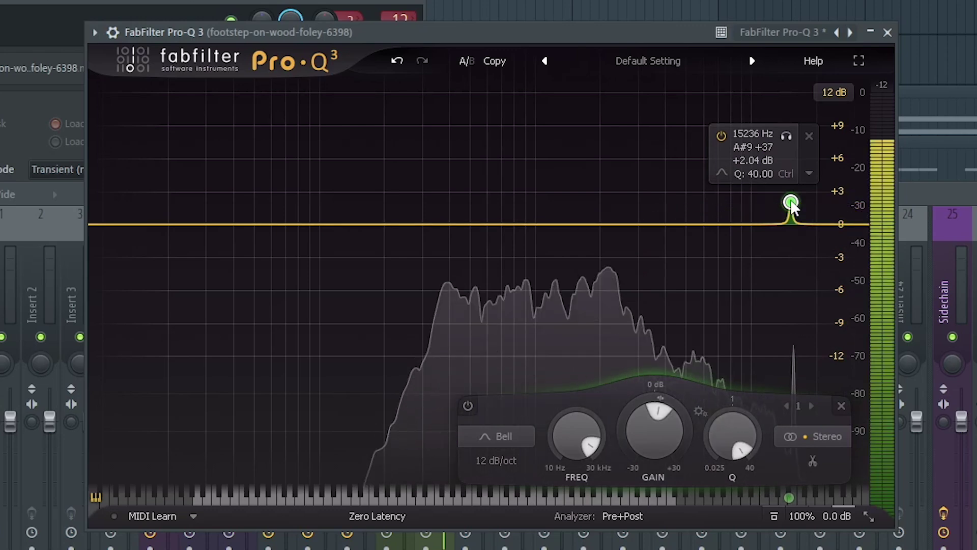
Find the harsh band near 16 kHz and notch it down to about -27 dB.
{"action": "left_click_drag", "start_coordinate": [792, 203], "coordinate": [796, 380]}
{"action": "left_click", "coordinate": [790, 164]}
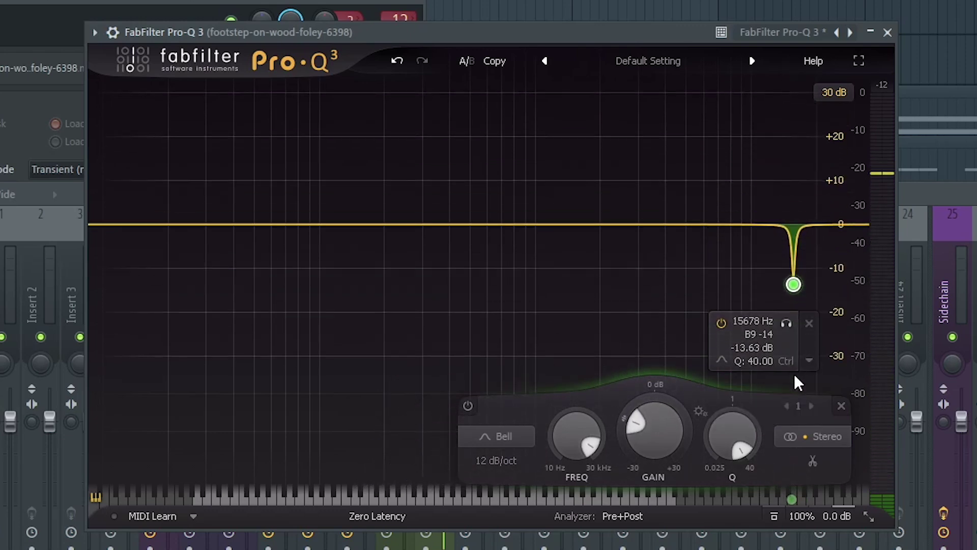
{"action": "left_click_drag", "start_coordinate": [791, 288], "coordinate": [793, 367]}
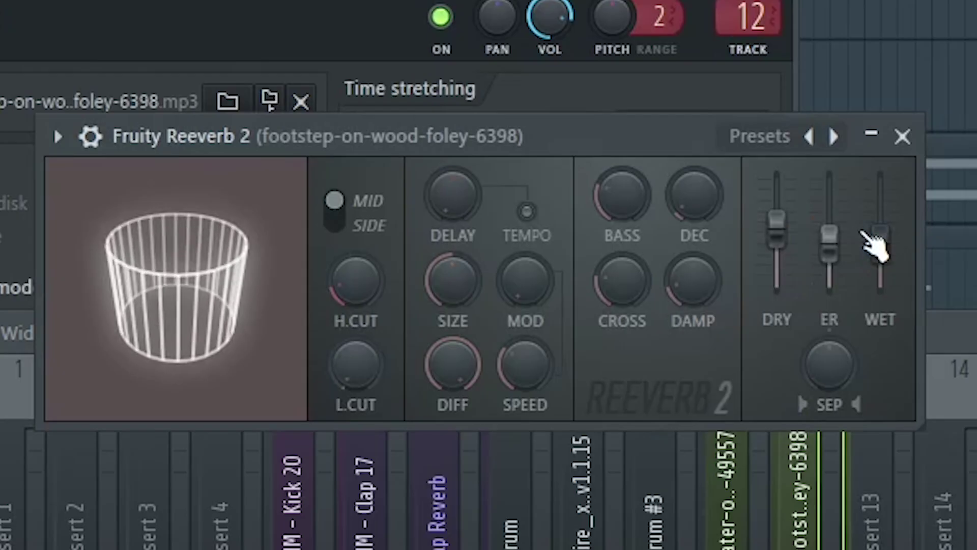
Raise the reverb's wet level and bring its dry level to full.
{"action": "left_click_drag", "start_coordinate": [873, 245], "coordinate": [881, 220]}
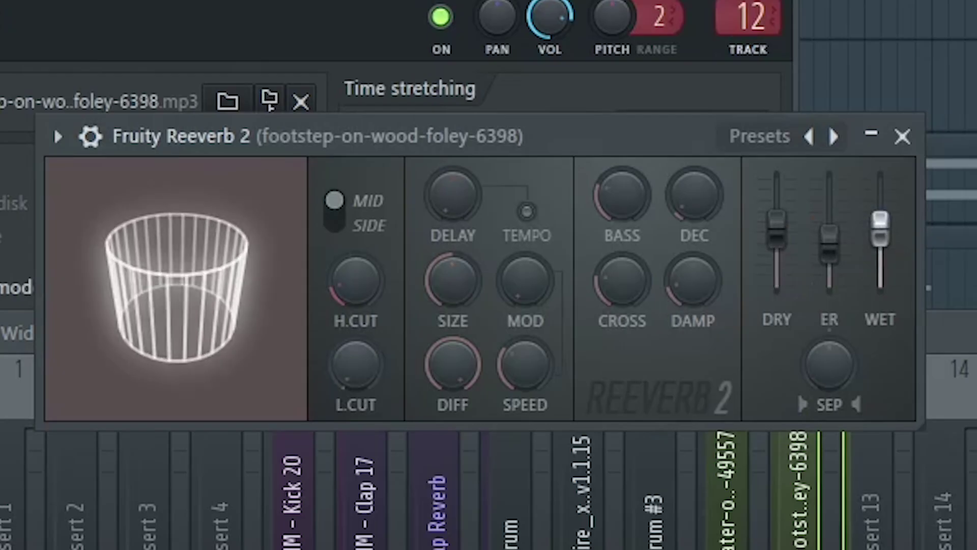
{"action": "left_click_drag", "start_coordinate": [777, 234], "coordinate": [785, 213]}
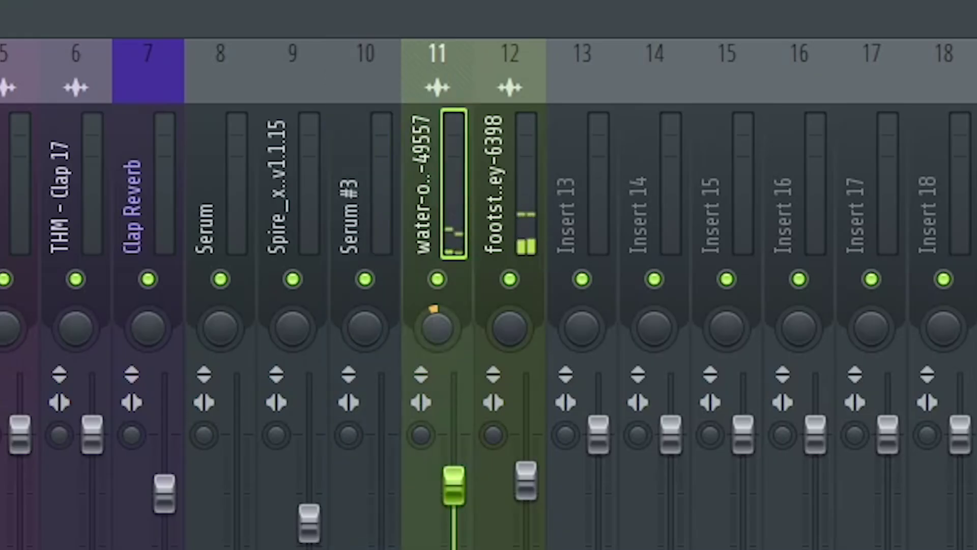
{"action": "left_click", "coordinate": [510, 183]}
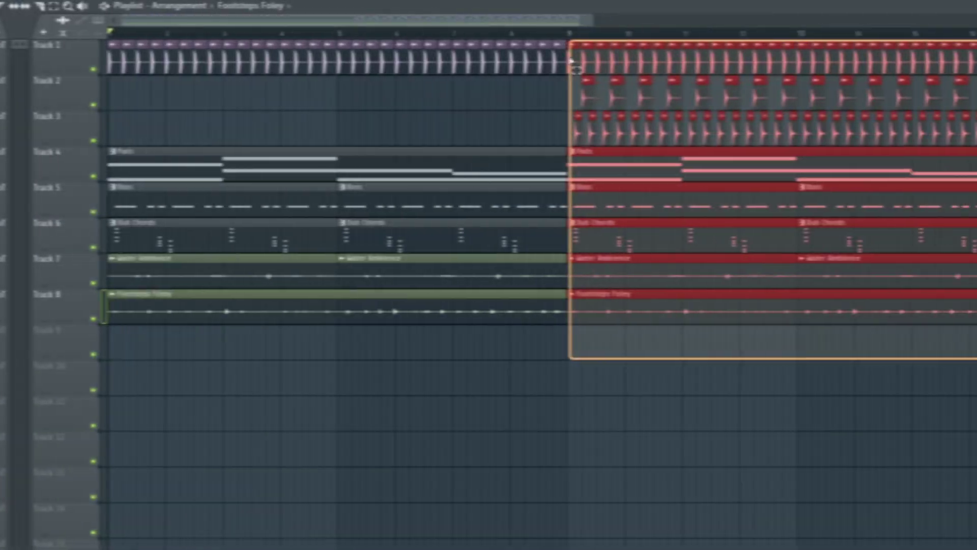
Place THM - Crash 10 at bar 17 and check its channel settings.
{"action": "scroll", "coordinate": [620, 393], "scroll_direction": "down", "scroll_amount": 3}
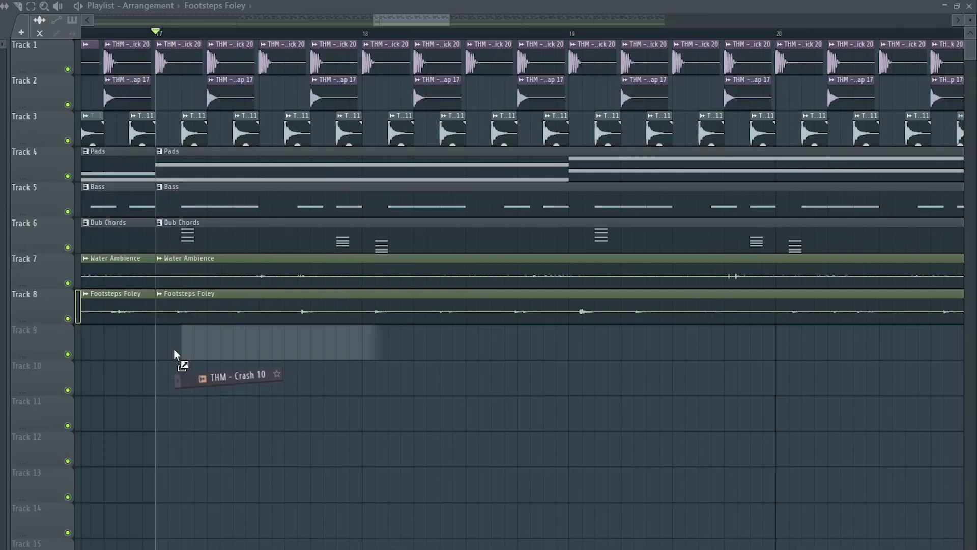
{"action": "left_click_drag", "start_coordinate": [175, 351], "coordinate": [157, 352]}
{"action": "double_click", "coordinate": [232, 340]}
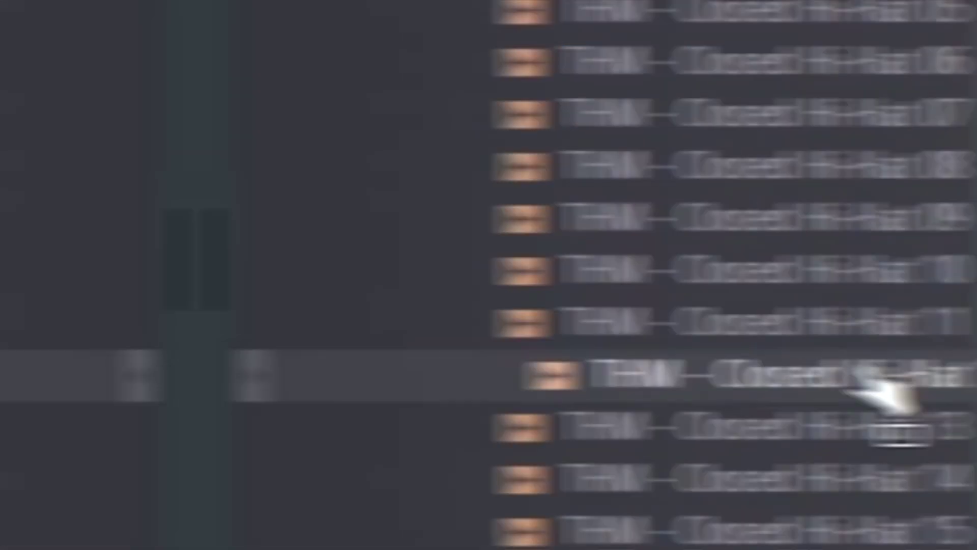
Add THM - Closed Hi-Hat 12 as a new channel and audition it in the arrangement.
{"action": "left_click_drag", "start_coordinate": [860, 387], "coordinate": [233, 342]}
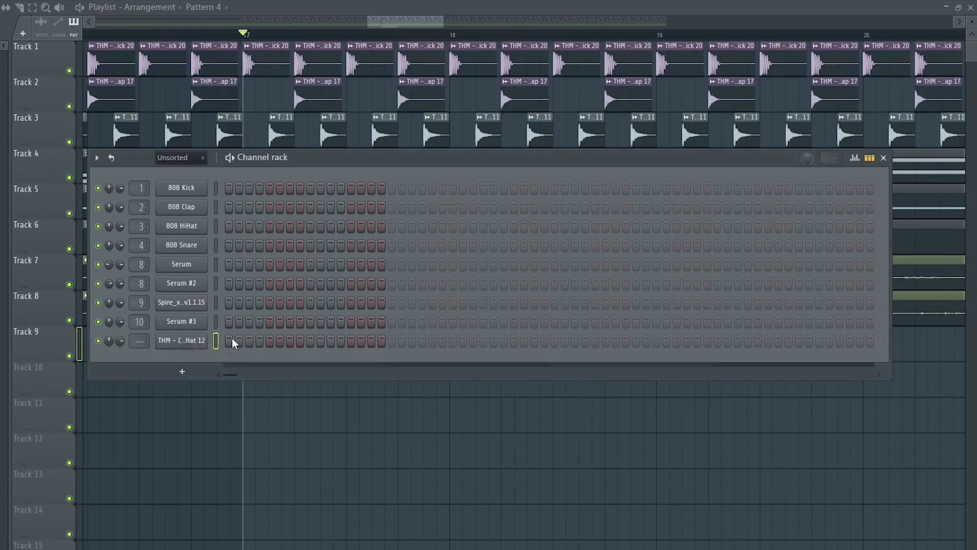
{"action": "key", "text": "space"}
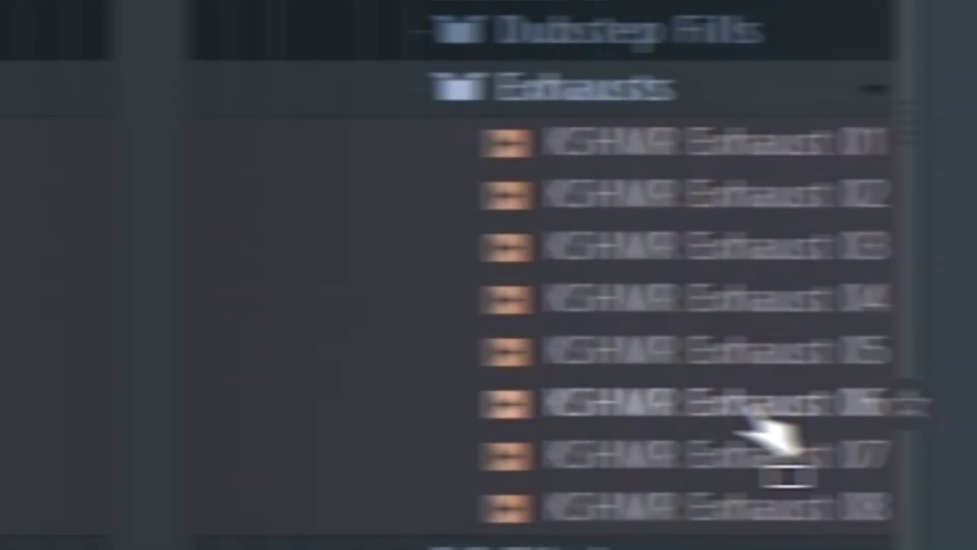
{"action": "left_click_drag", "start_coordinate": [768, 430], "coordinate": [713, 321]}
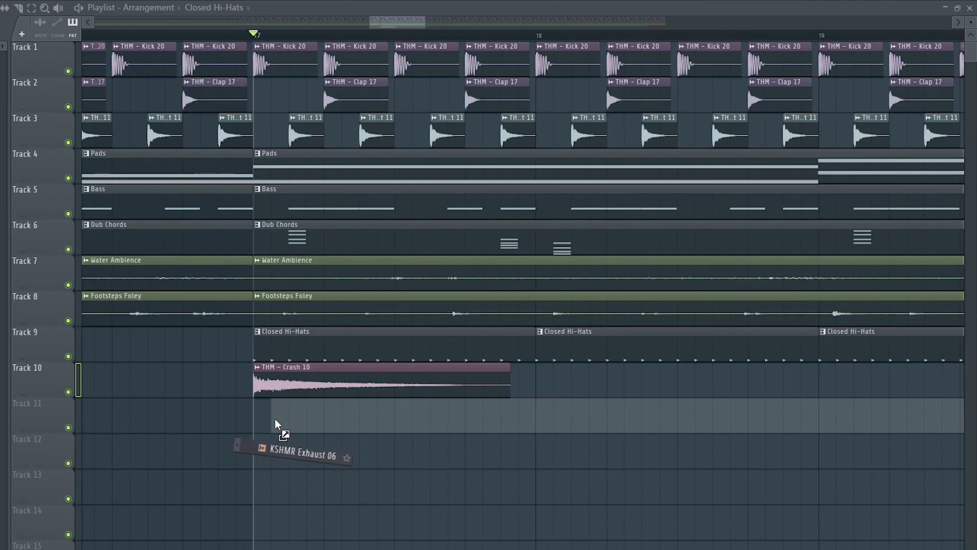
Drop the KSHMR Exhaust 06 sweep on Track 11 at bar 17.
{"action": "left_click_drag", "start_coordinate": [280, 430], "coordinate": [346, 407]}
{"action": "double_click", "coordinate": [351, 403]}
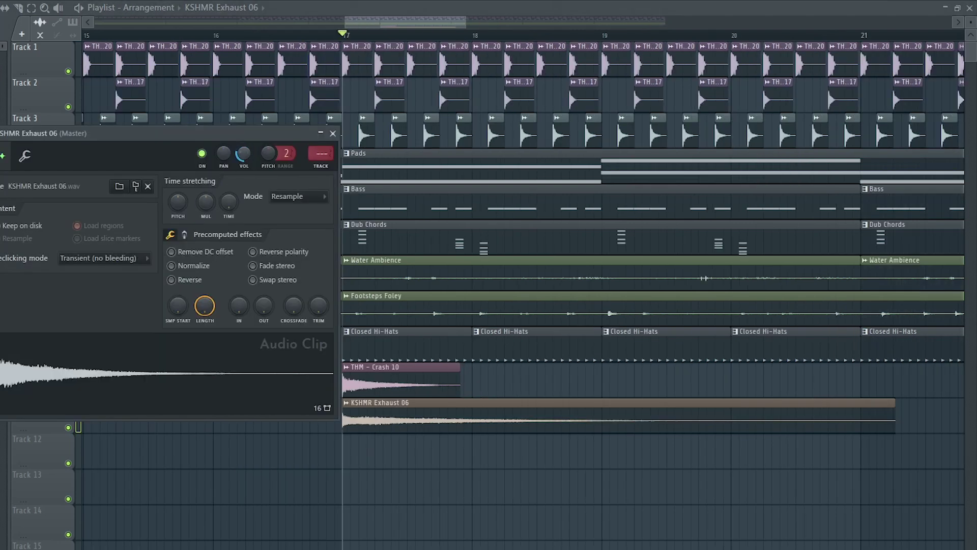
{"action": "key", "text": "space"}
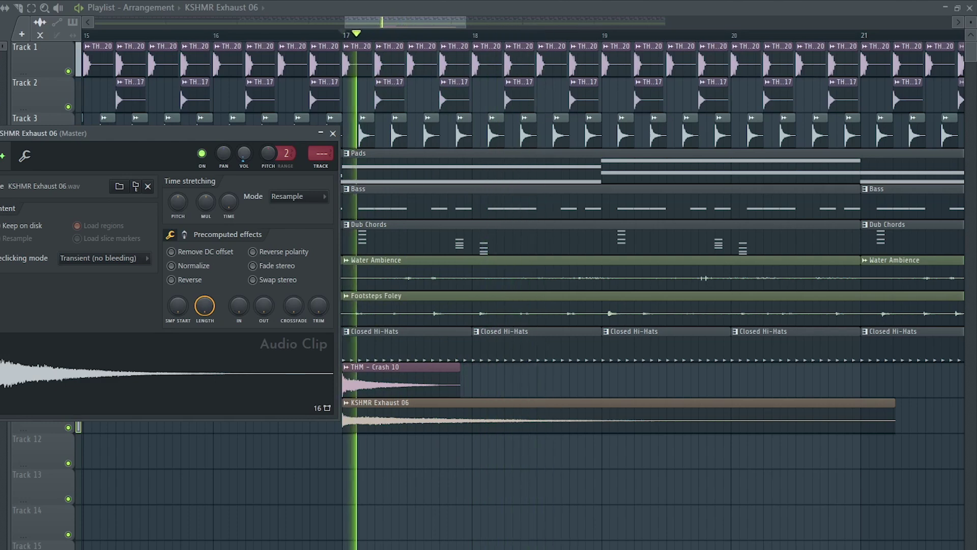
{"action": "key", "text": "space"}
{"action": "left_click", "coordinate": [333, 133]}
Make a unique reversed sweep copy on Track 12 ending at bar 17.
{"action": "left_click", "coordinate": [258, 454]}
{"action": "left_click", "coordinate": [218, 439]}
{"action": "left_click", "coordinate": [233, 534]}
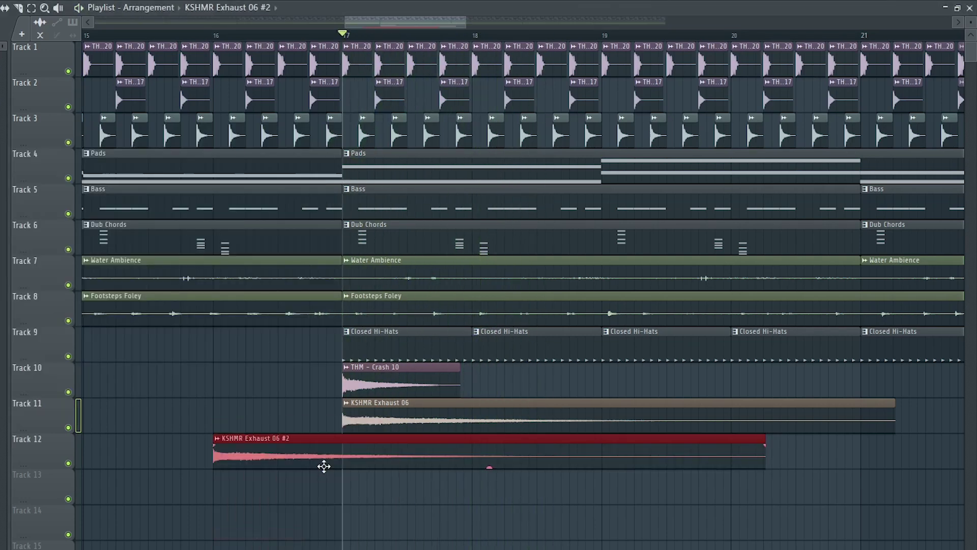
{"action": "double_click", "coordinate": [325, 462]}
{"action": "left_click", "coordinate": [199, 295]}
{"action": "left_click", "coordinate": [351, 151]}
{"action": "left_click_drag", "start_coordinate": [700, 455], "coordinate": [409, 469]}
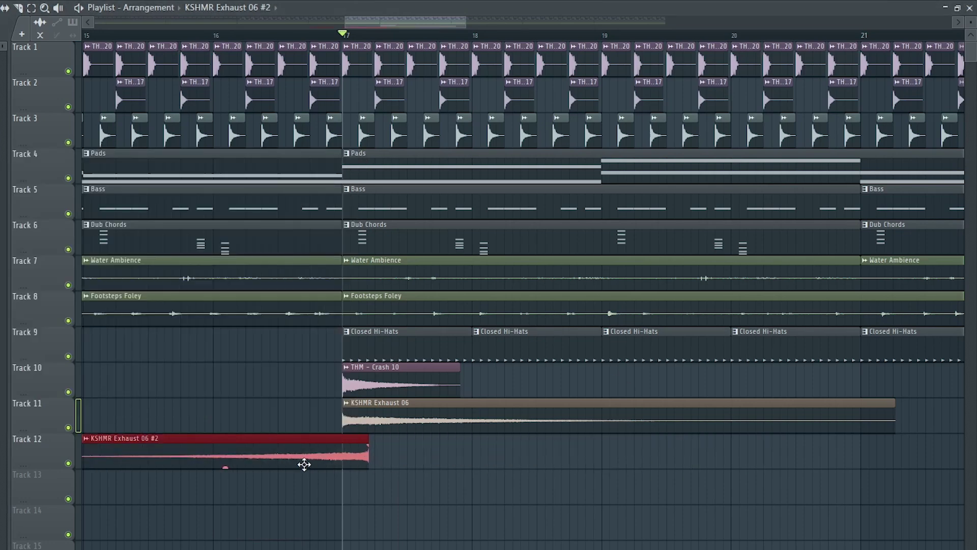
Bring THM - Clap 15 into the arrangement.
{"action": "scroll", "coordinate": [337, 451], "scroll_direction": "up", "scroll_amount": 4}
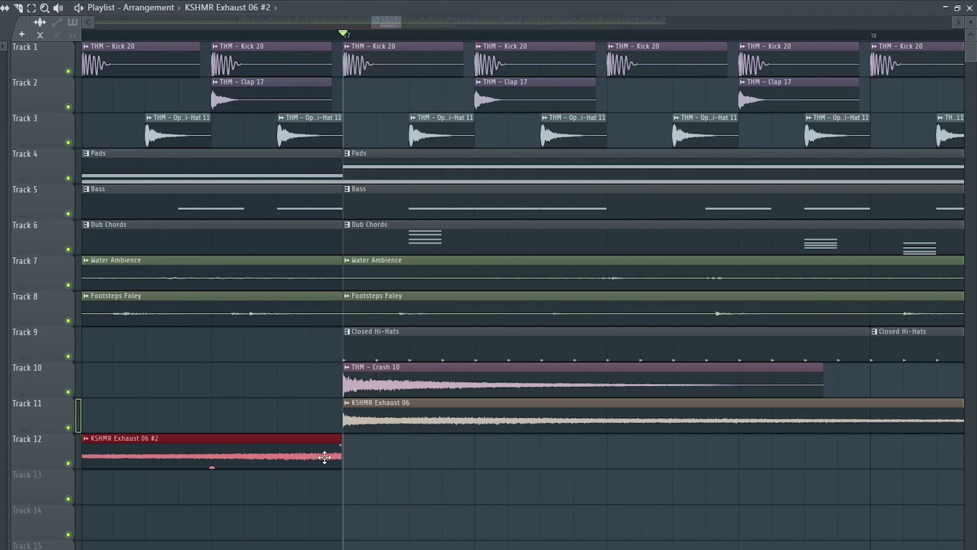
{"action": "scroll", "coordinate": [325, 457], "scroll_direction": "down", "scroll_amount": 5}
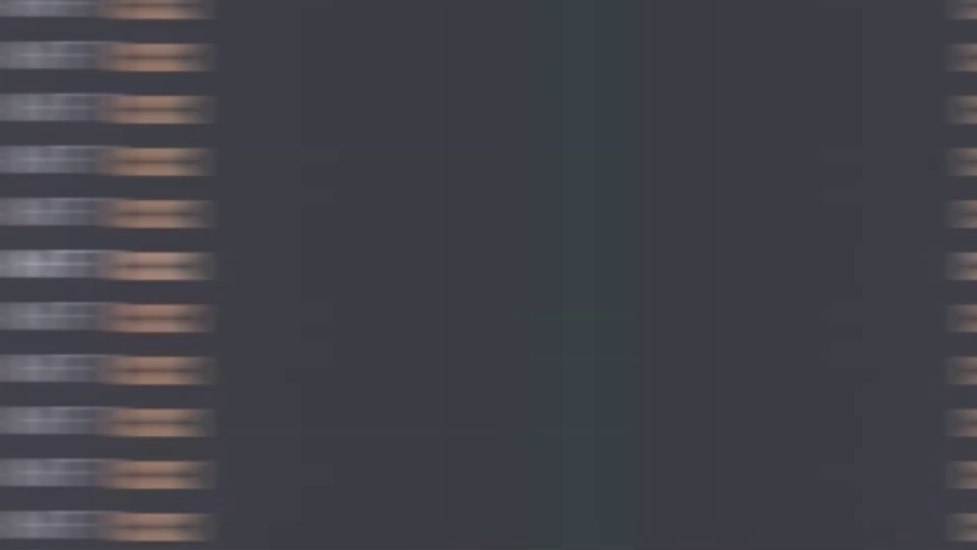
{"action": "left_click_drag", "start_coordinate": [486, 268], "coordinate": [192, 380]}
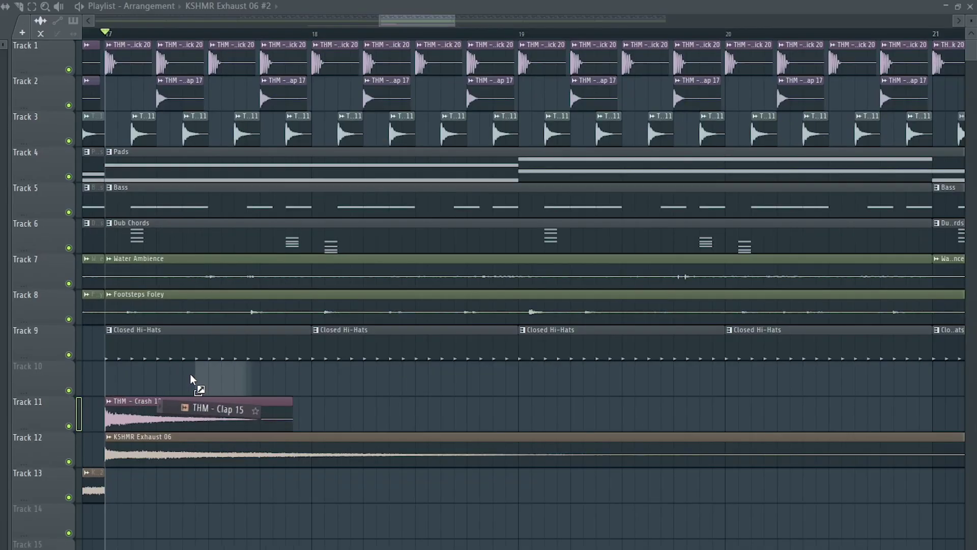
Audition the Clap 15 hits and lower the clap's ValhallaRoom reverb mix to about 50%.
{"action": "key", "text": "space"}
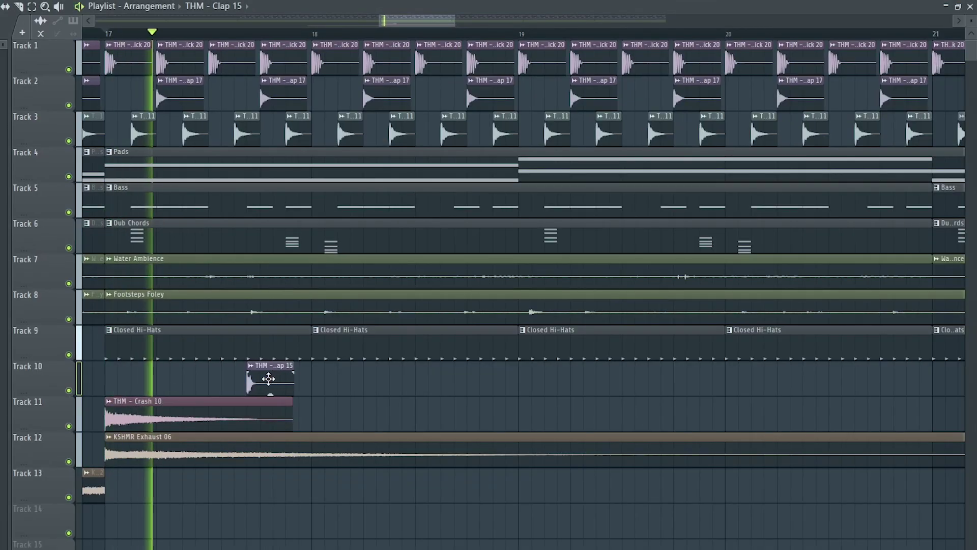
{"action": "key", "text": "space"}
{"action": "double_click", "coordinate": [269, 378]}
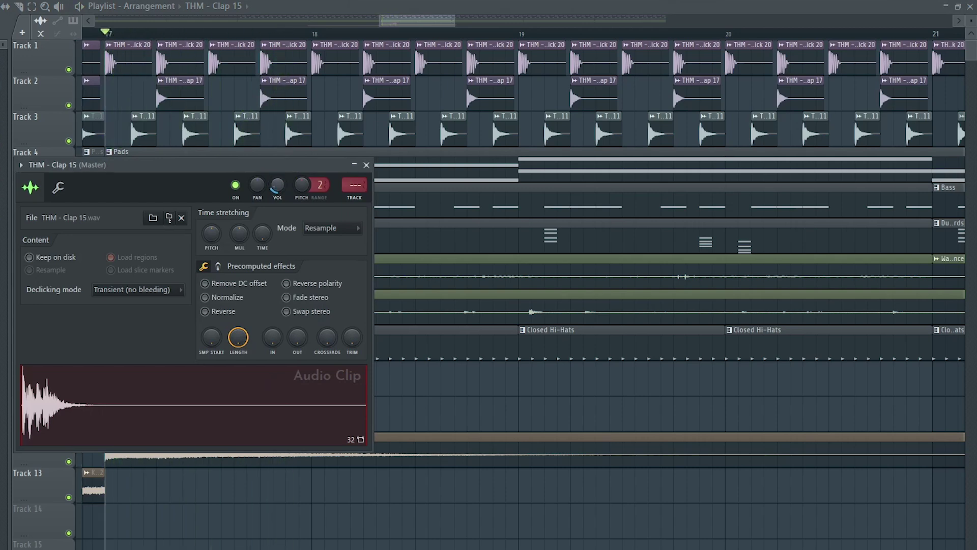
{"action": "left_click", "coordinate": [367, 165]}
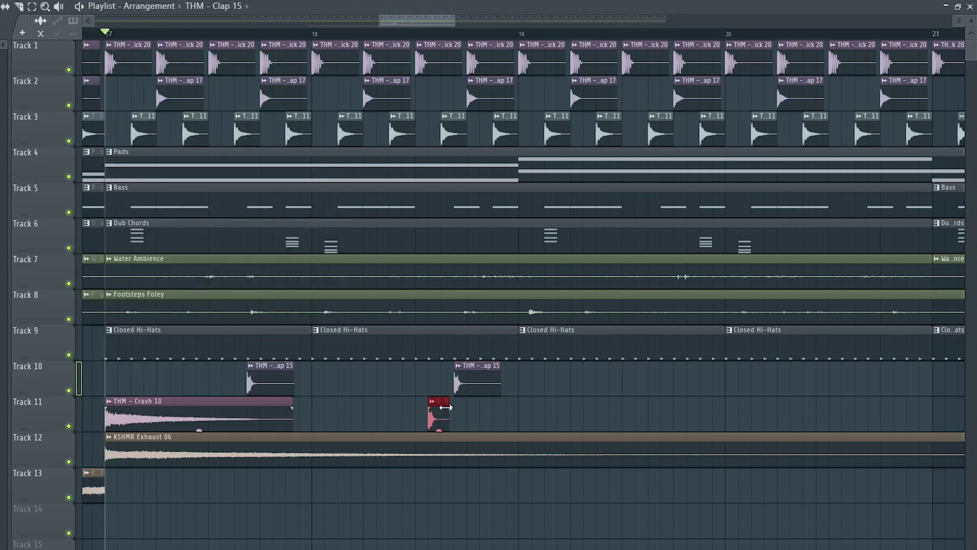
{"action": "double_click", "coordinate": [436, 376]}
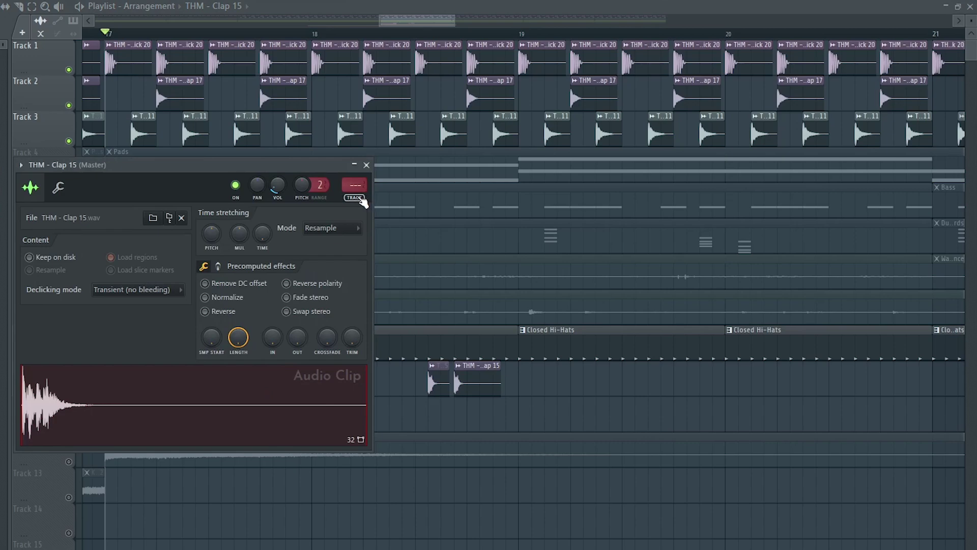
{"action": "key", "text": "ctrl+l"}
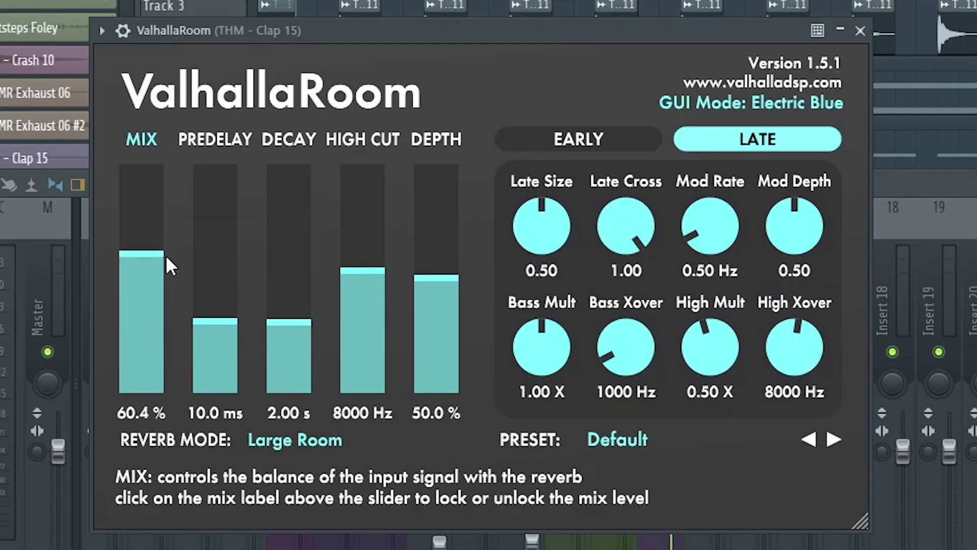
{"action": "left_click_drag", "start_coordinate": [166, 256], "coordinate": [179, 299]}
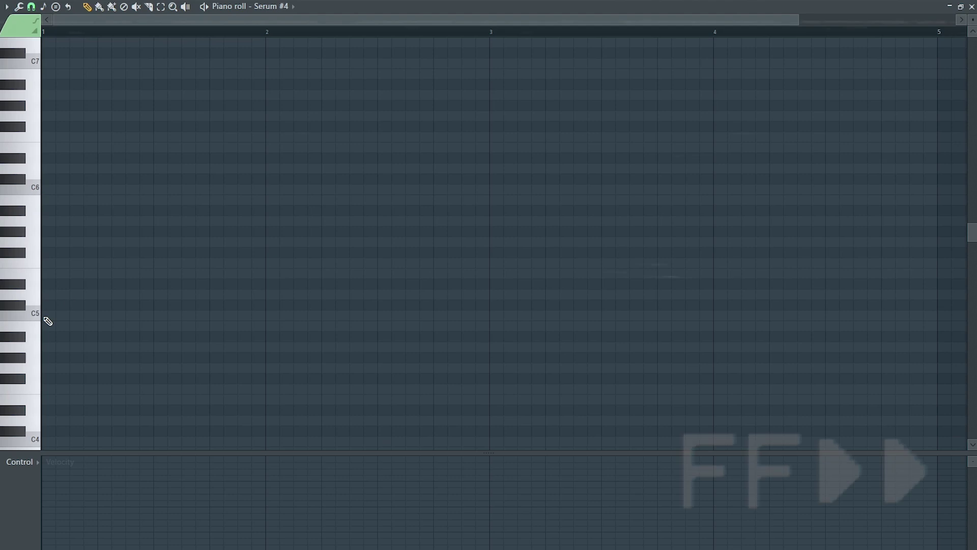
Draw the lead melody's first note at D#5.
{"action": "left_click", "coordinate": [47, 319]}
{"action": "left_click_drag", "start_coordinate": [54, 308], "coordinate": [54, 284]}
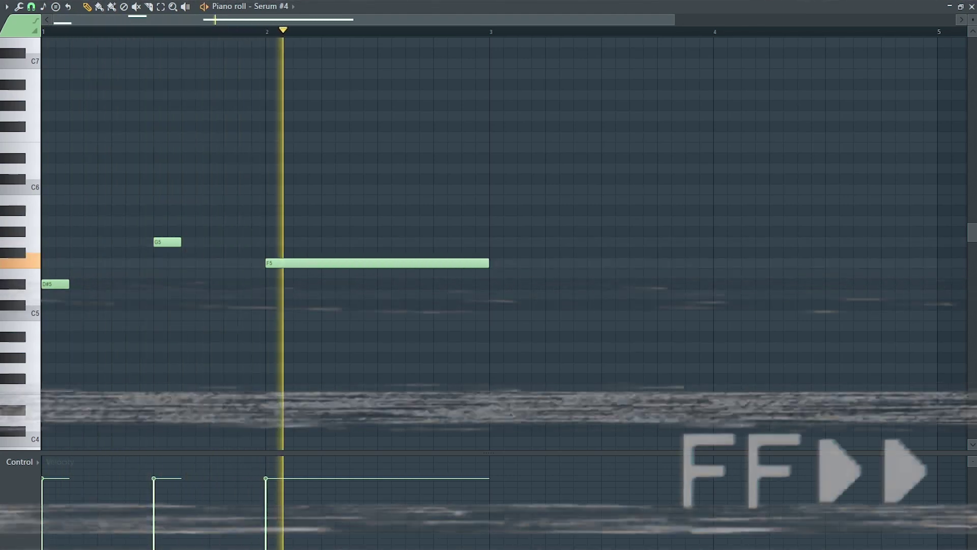
{"action": "key", "text": "space"}
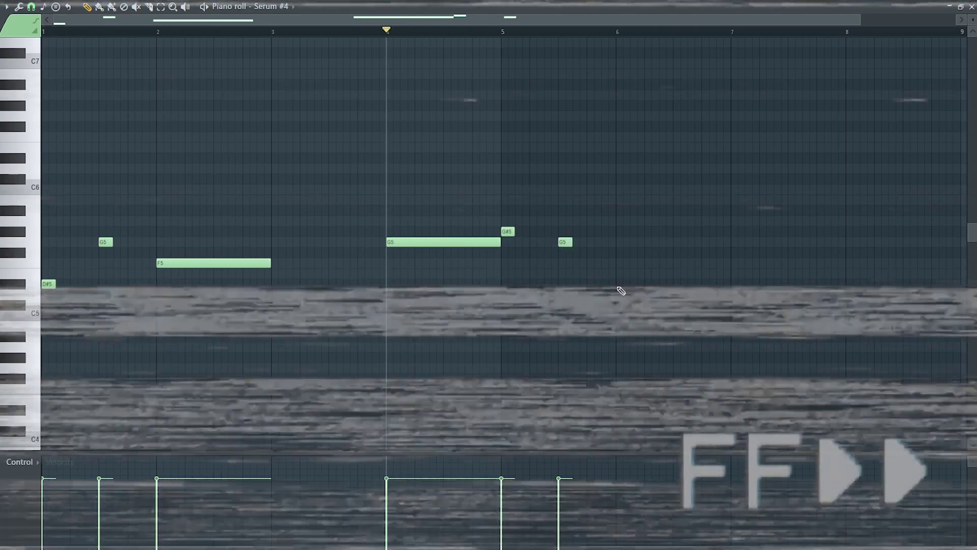
Add a short A#5, a G5 held to bar 8, and an F5 from bar 8 to 9.
{"action": "left_click", "coordinate": [677, 210]}
{"action": "left_click", "coordinate": [736, 242]}
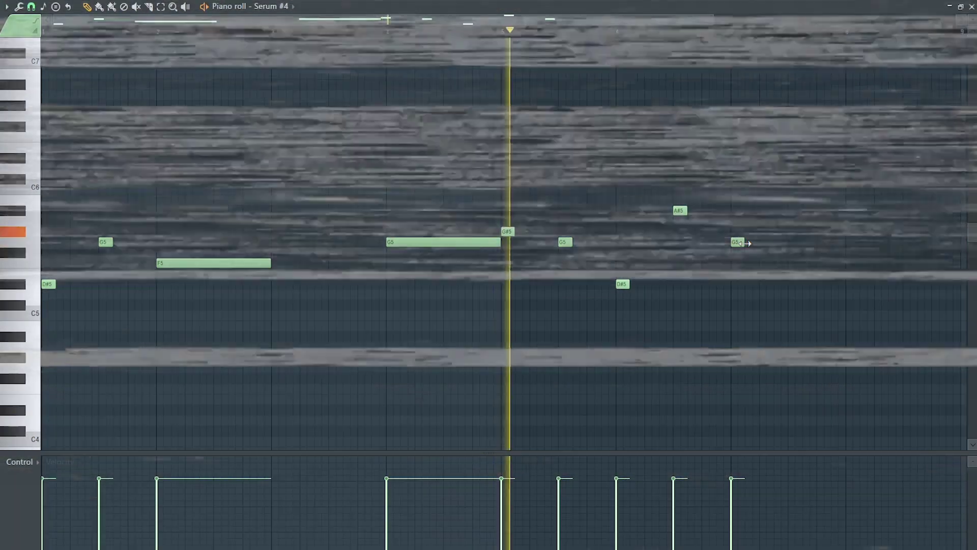
{"action": "left_click_drag", "start_coordinate": [744, 244], "coordinate": [853, 246]}
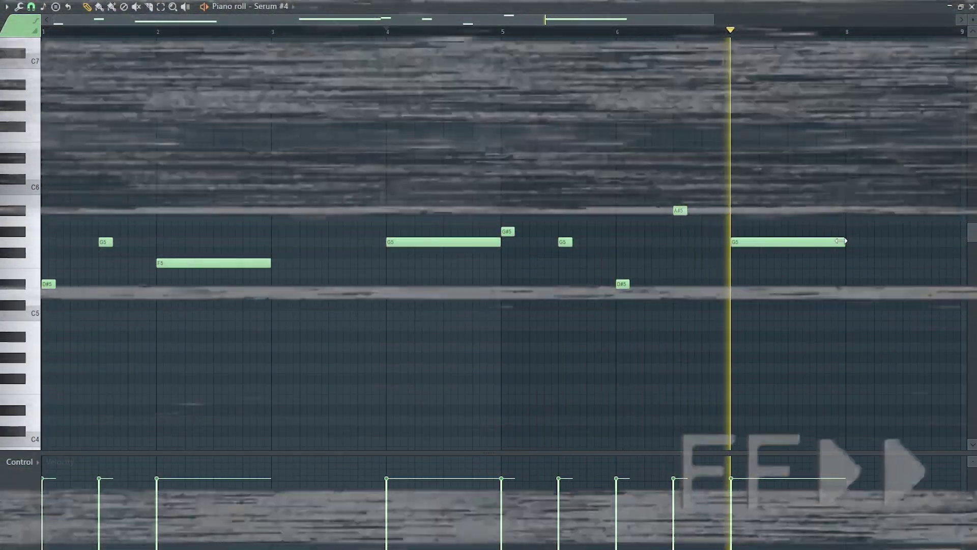
{"action": "key", "text": "space"}
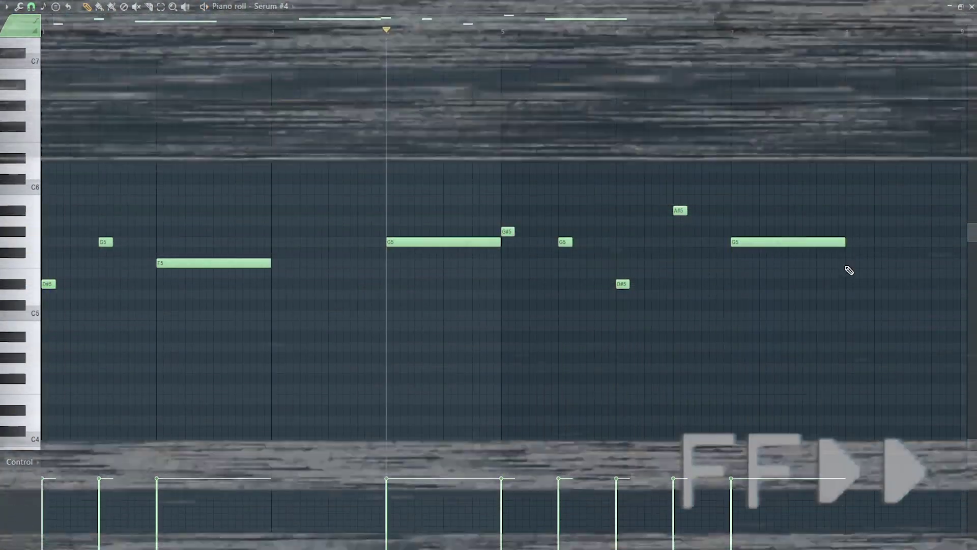
{"action": "left_click", "coordinate": [849, 263]}
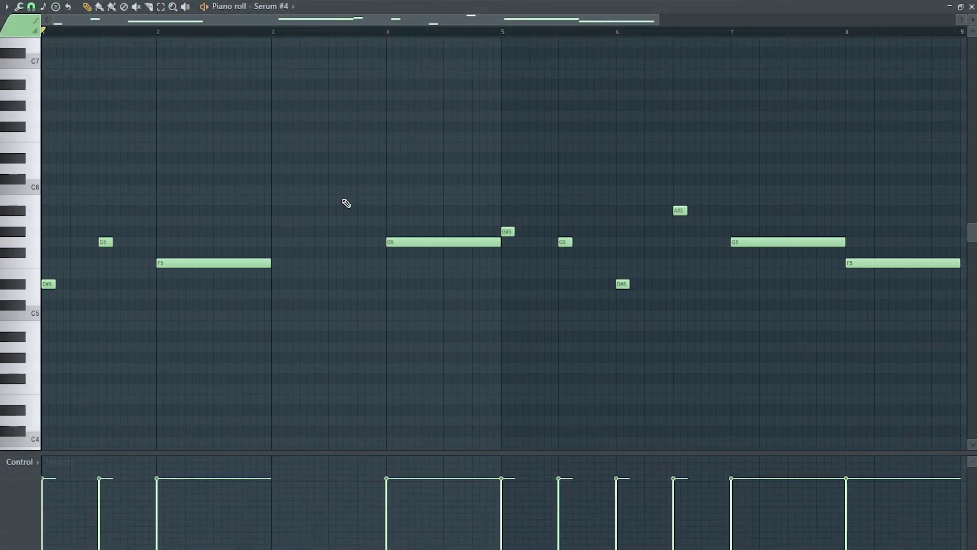
{"action": "key", "text": "space"}
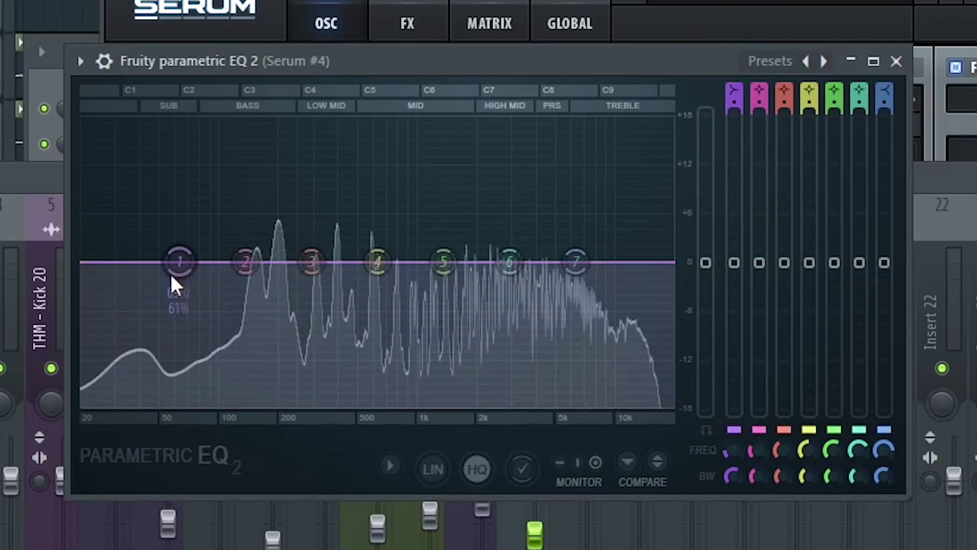
Make EQ band 1 a Steep 8 high-pass with its cutoff near 189 Hz.
{"action": "right_click", "coordinate": [179, 264]}
{"action": "mouse_move", "coordinate": [224, 324]}
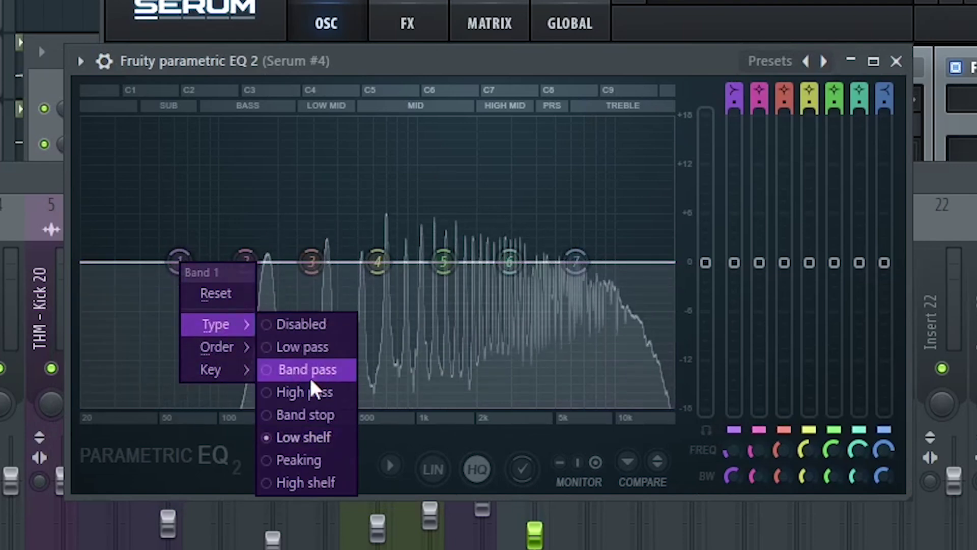
{"action": "left_click", "coordinate": [305, 390]}
{"action": "right_click", "coordinate": [180, 256]}
{"action": "mouse_move", "coordinate": [210, 348]}
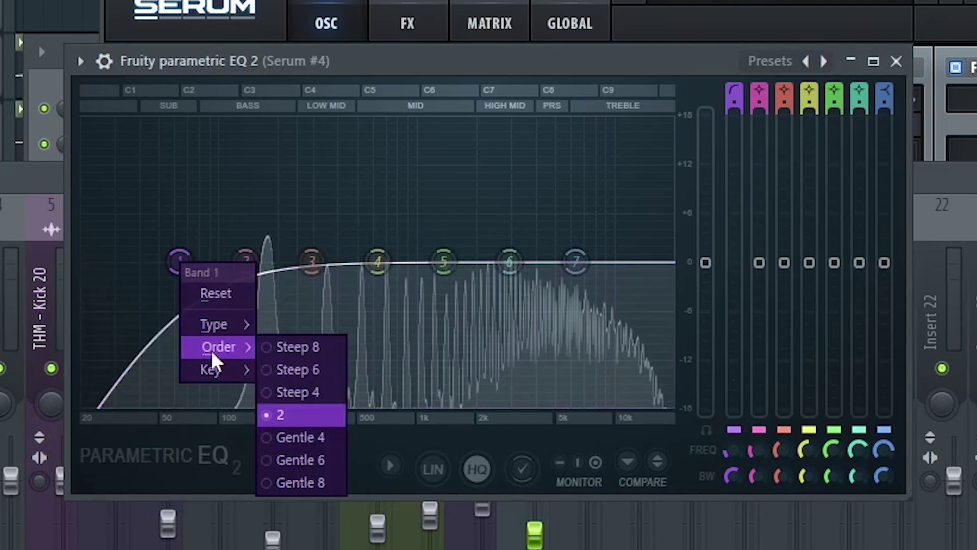
{"action": "left_click", "coordinate": [288, 348]}
{"action": "left_click_drag", "start_coordinate": [179, 262], "coordinate": [286, 262]}
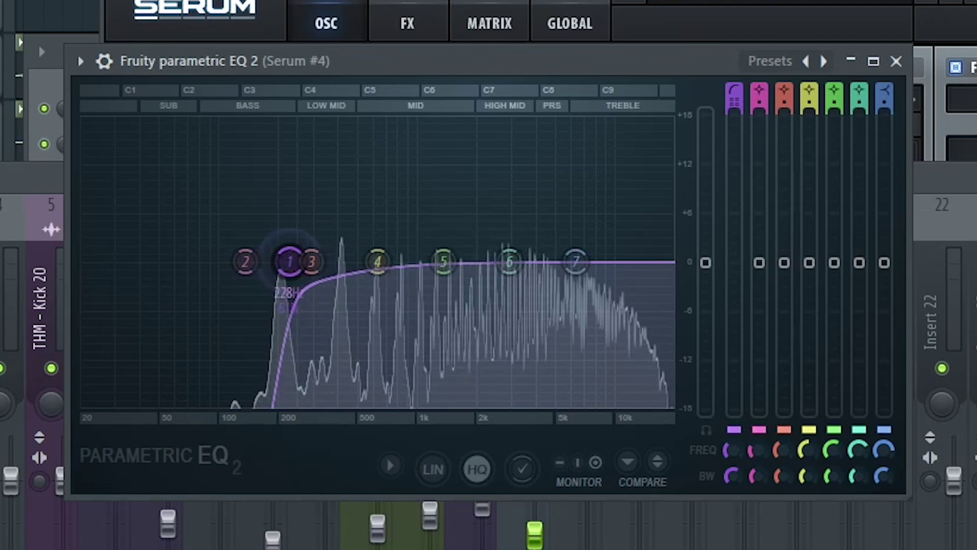
{"action": "left_click_drag", "start_coordinate": [289, 262], "coordinate": [264, 262]}
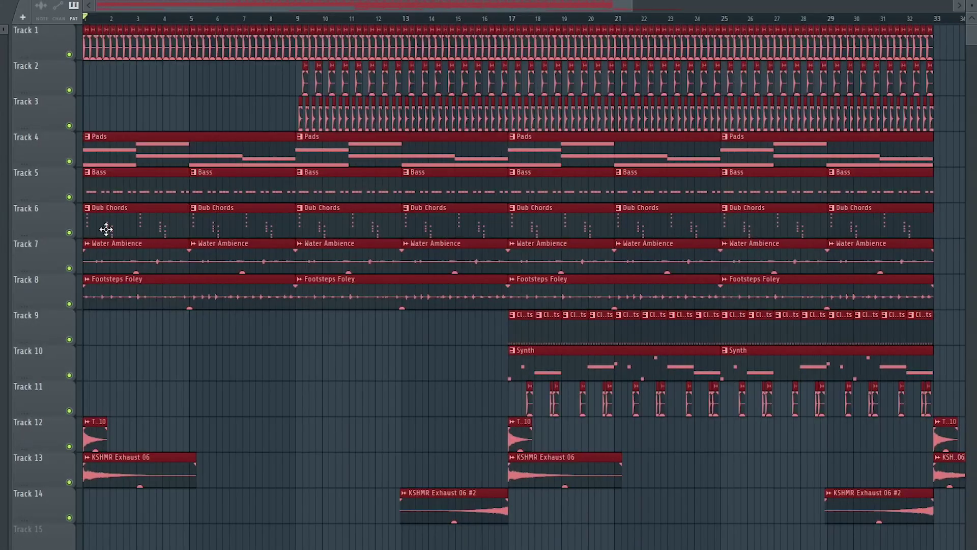
Shift all clips to bar 25, then move the intro clips back to bar 1.
{"action": "left_click_drag", "start_coordinate": [104, 225], "coordinate": [744, 189]}
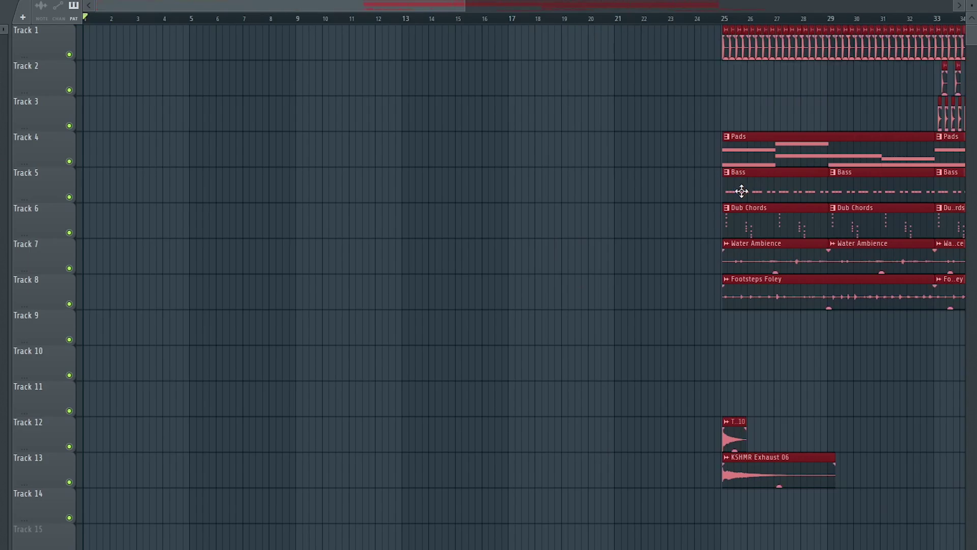
{"action": "scroll", "coordinate": [733, 203], "scroll_direction": "up", "scroll_amount": 3}
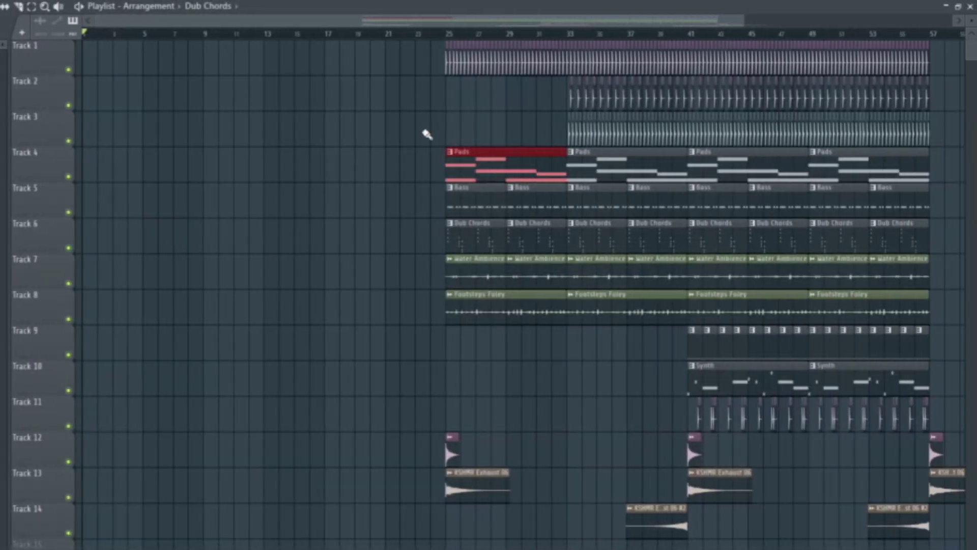
{"action": "left_click_drag", "start_coordinate": [388, 72], "coordinate": [685, 48]}
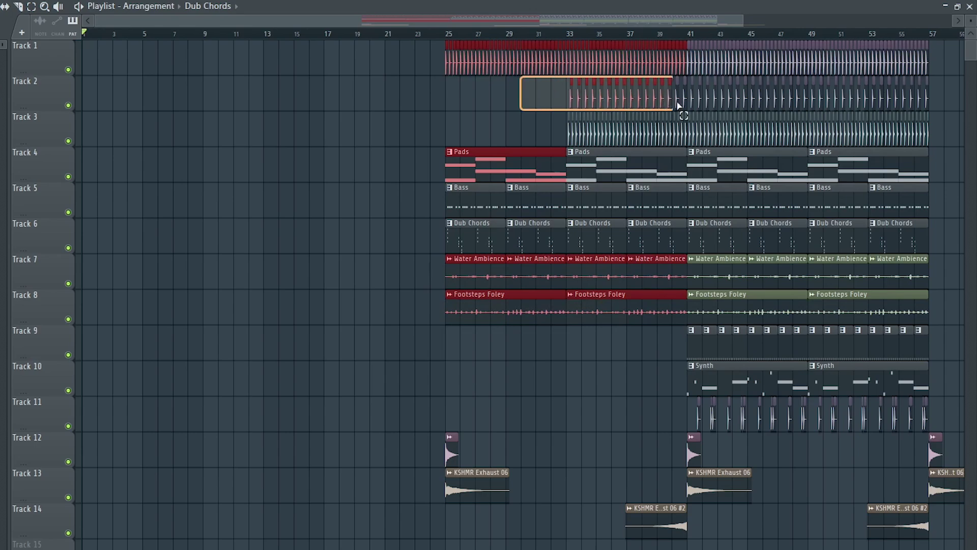
{"action": "left_click_drag", "start_coordinate": [630, 159], "coordinate": [271, 159]}
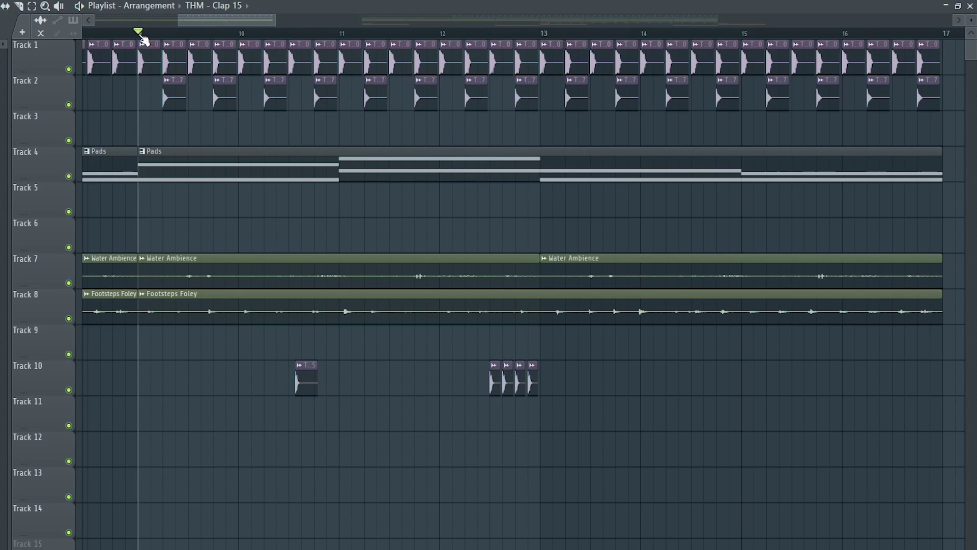
Audition the intro and duplicate bars 9–13 into bars 13–17.
{"action": "key", "text": "space"}
{"action": "left_click", "coordinate": [290, 32]}
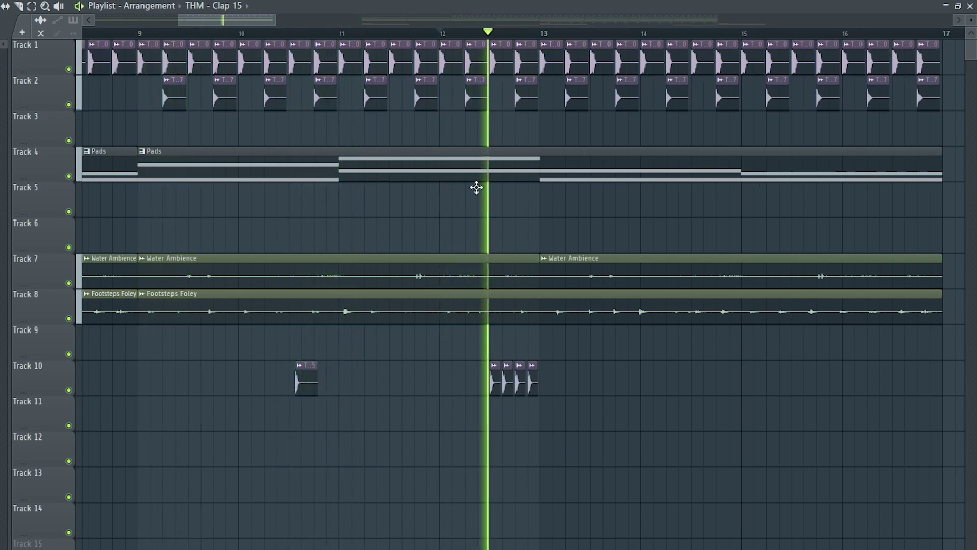
{"action": "key", "text": "space"}
{"action": "left_click_drag", "start_coordinate": [541, 403], "coordinate": [164, 55]}
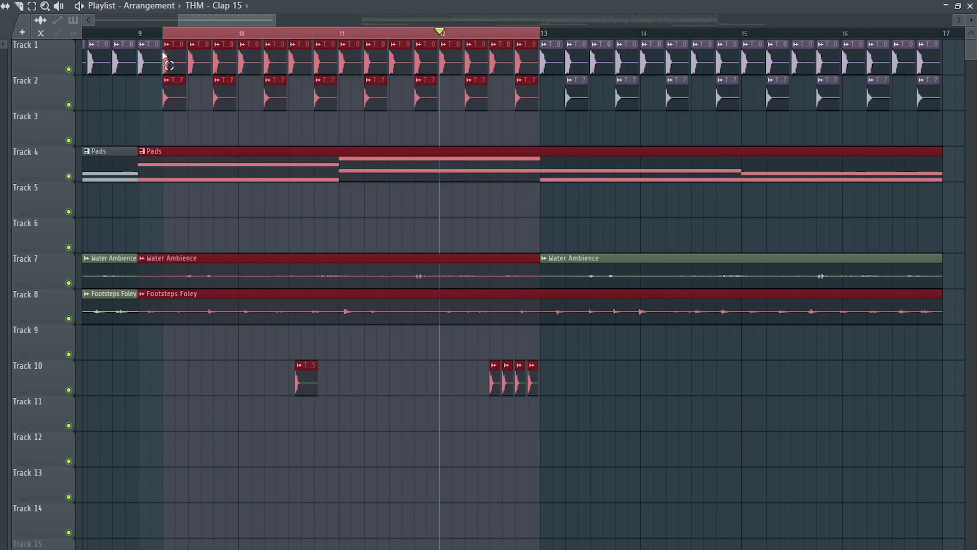
{"action": "key", "text": "ctrl+b"}
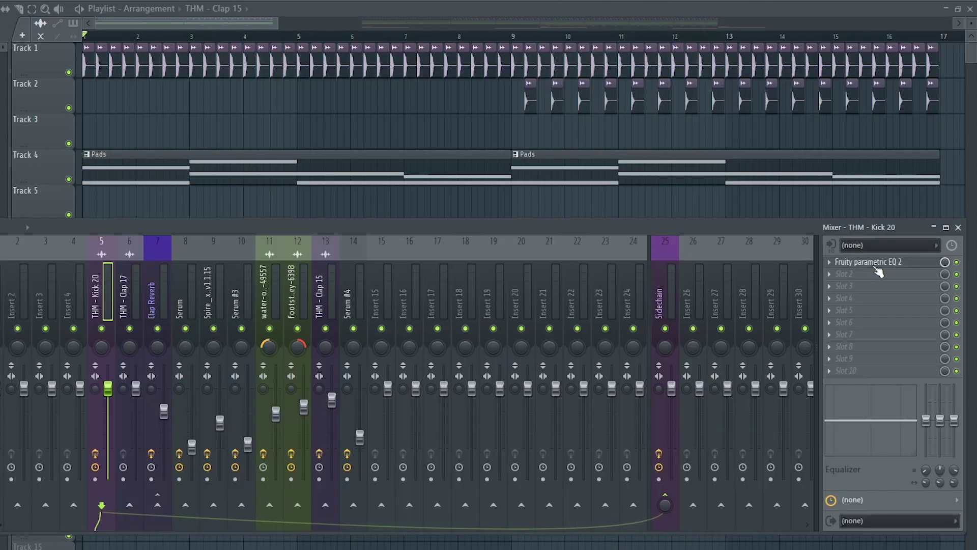
Sweep the kick's EQ high cut down to about 700 Hz and automate band 7 frequency.
{"action": "left_click", "coordinate": [816, 271]}
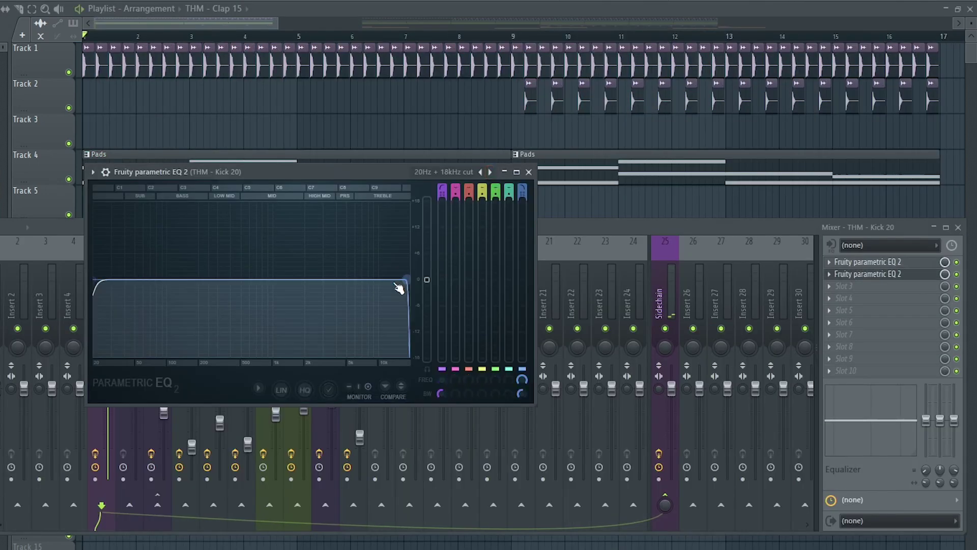
{"action": "key", "text": "space"}
{"action": "left_click_drag", "start_coordinate": [398, 289], "coordinate": [211, 279]}
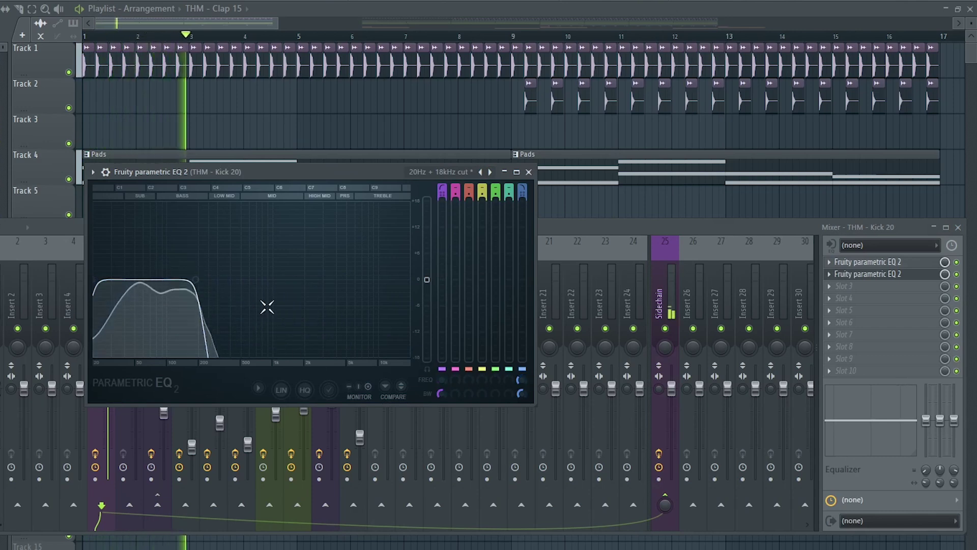
{"action": "right_click", "coordinate": [522, 379]}
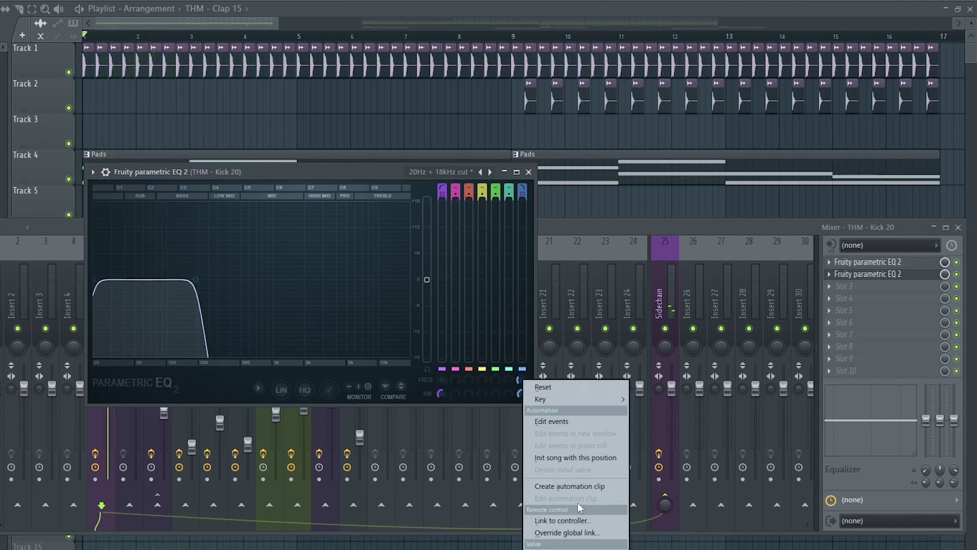
{"action": "left_click", "coordinate": [584, 486]}
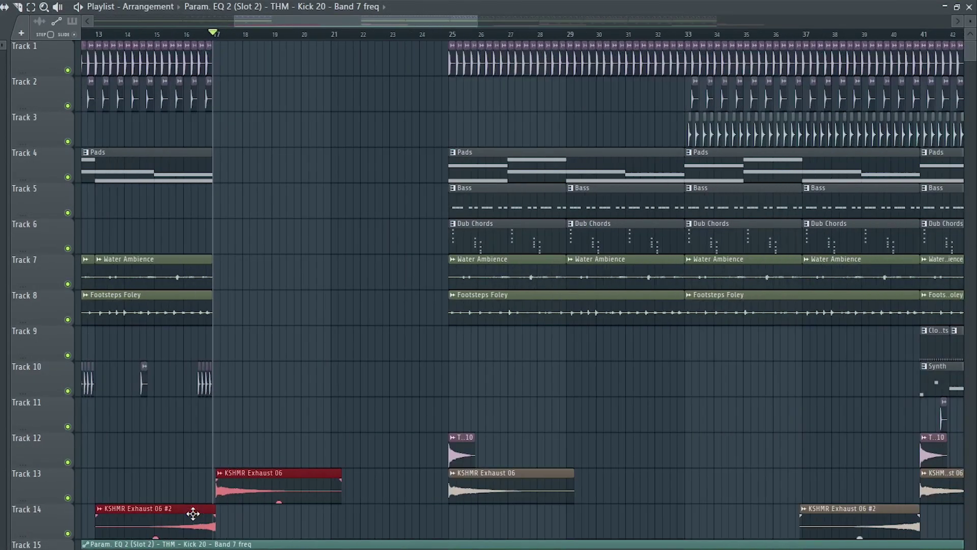
Move the KSHMR Exhaust 06 clip on Track 13 to the playhead.
{"action": "scroll", "coordinate": [193, 513], "scroll_direction": "up", "scroll_amount": 5}
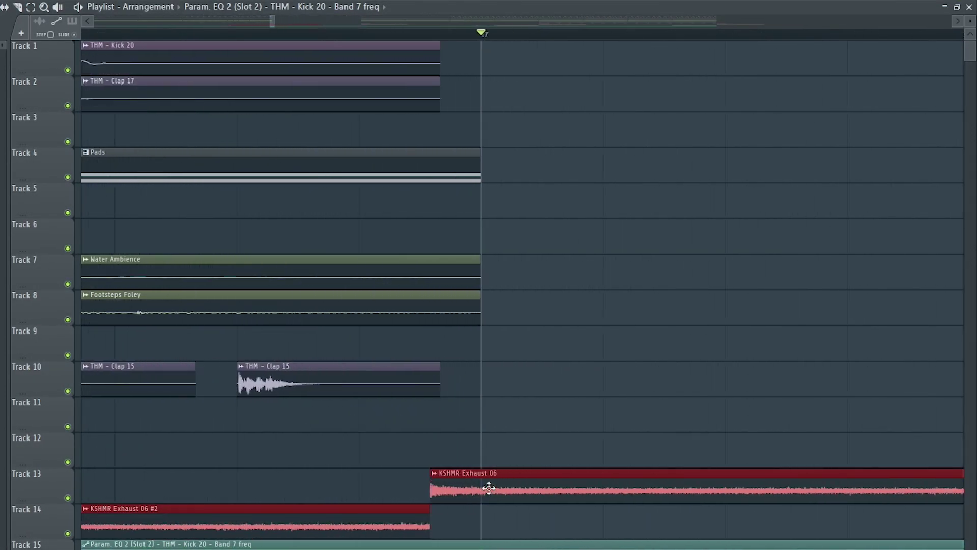
{"action": "left_click_drag", "start_coordinate": [489, 488], "coordinate": [535, 478]}
{"action": "scroll", "coordinate": [544, 463], "scroll_direction": "down", "scroll_amount": 6}
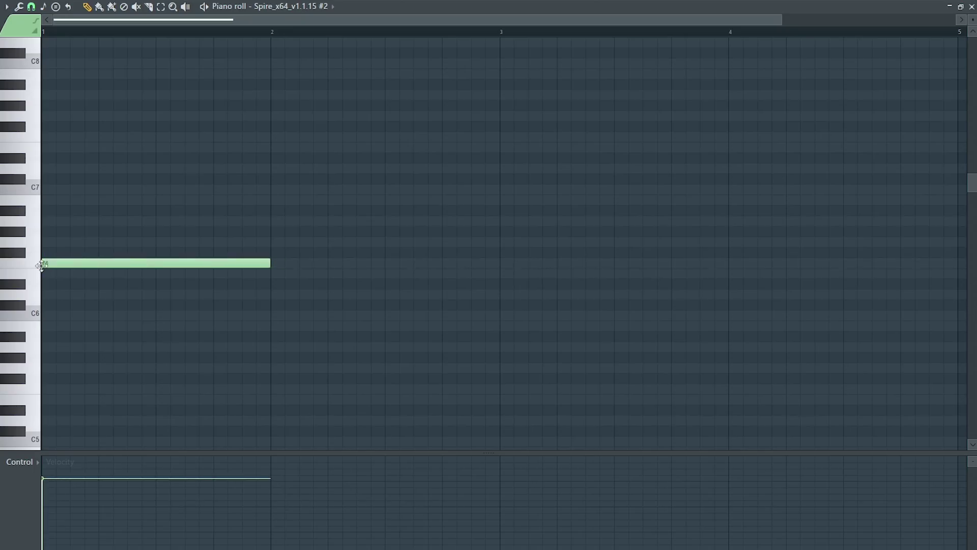
Drop KSHMR_Long_Sweep_12_Clean on Track 11, rising into bar 24, and open its clip settings.
{"action": "scroll", "coordinate": [57, 265], "scroll_direction": "up", "scroll_amount": 4}
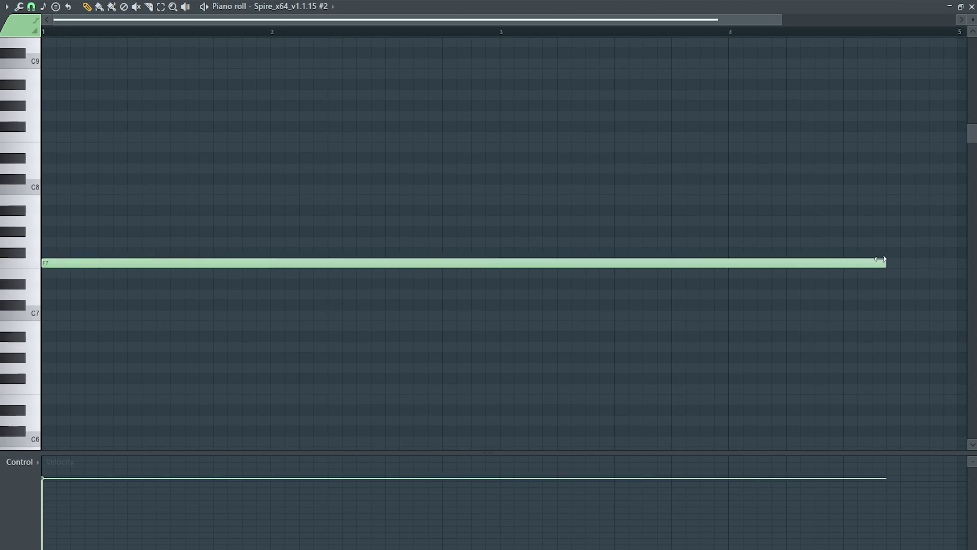
{"action": "scroll", "coordinate": [408, 310], "scroll_direction": "down", "scroll_amount": 1}
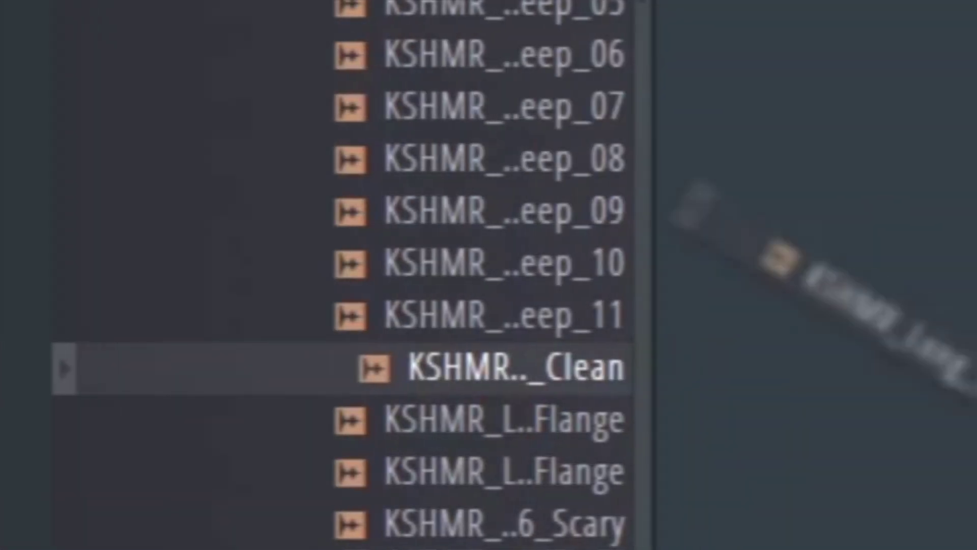
{"action": "left_click_drag", "start_coordinate": [786, 262], "coordinate": [375, 415]}
{"action": "double_click", "coordinate": [793, 413]}
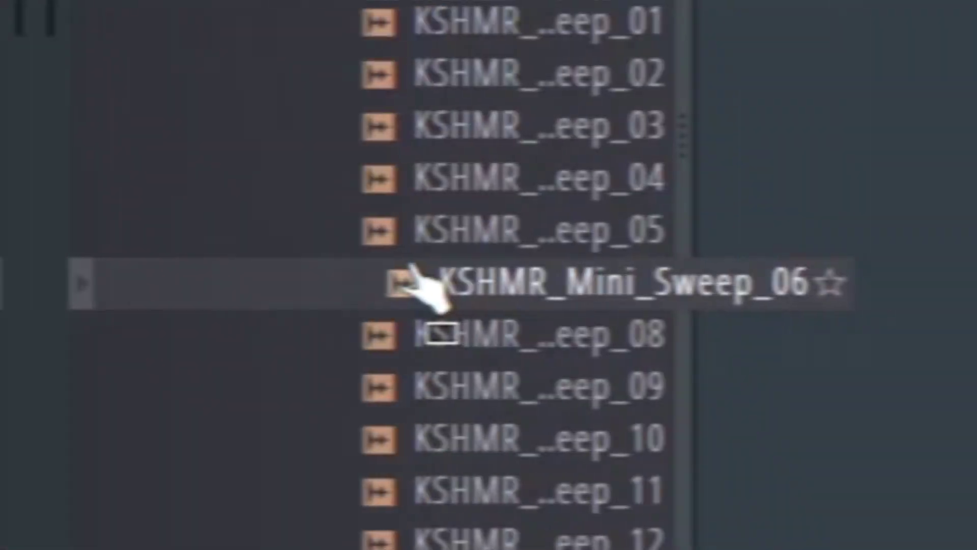
Place KSHMR_Mini_Sweep_06 on Track 11 ending at bar 25 and open its clip settings.
{"action": "left_click_drag", "start_coordinate": [413, 279], "coordinate": [345, 282]}
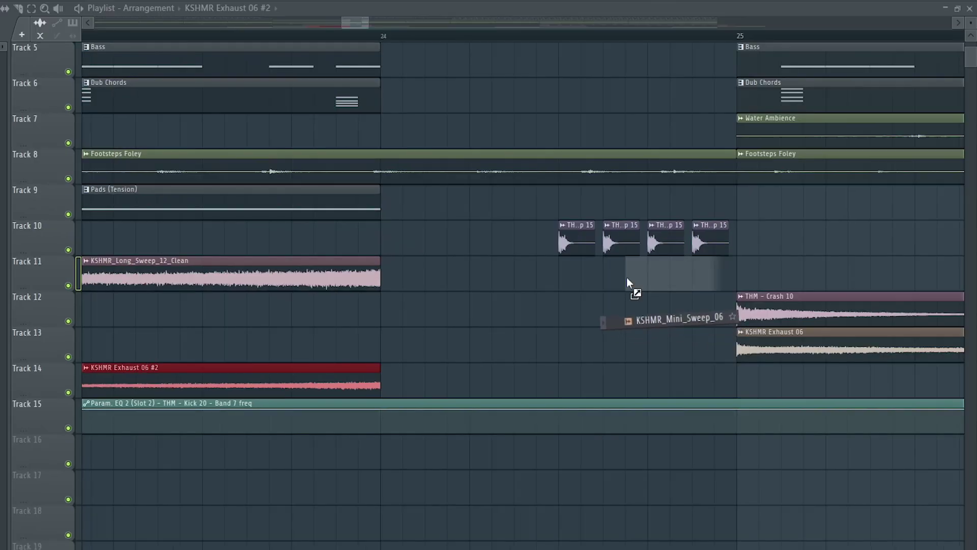
{"action": "left_click_drag", "start_coordinate": [630, 281], "coordinate": [752, 261]}
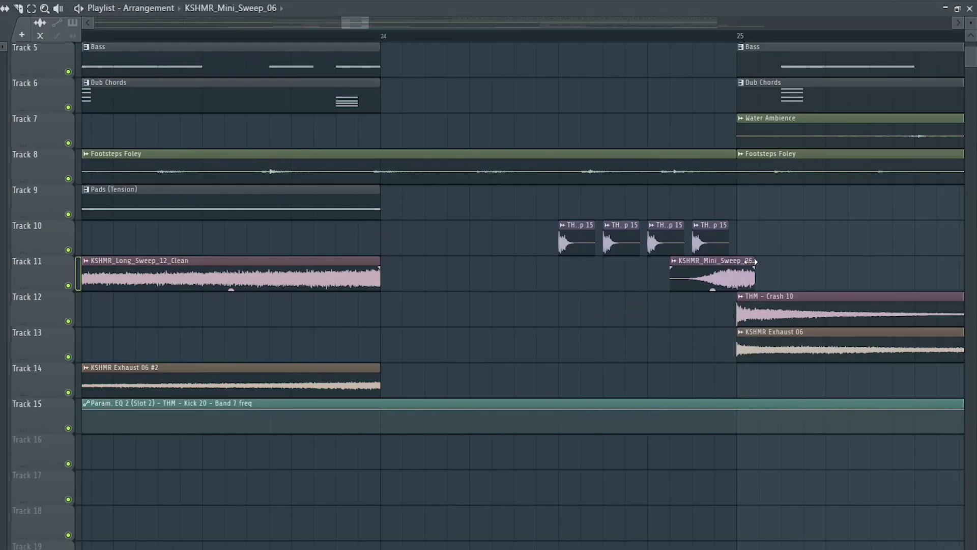
{"action": "double_click", "coordinate": [718, 282]}
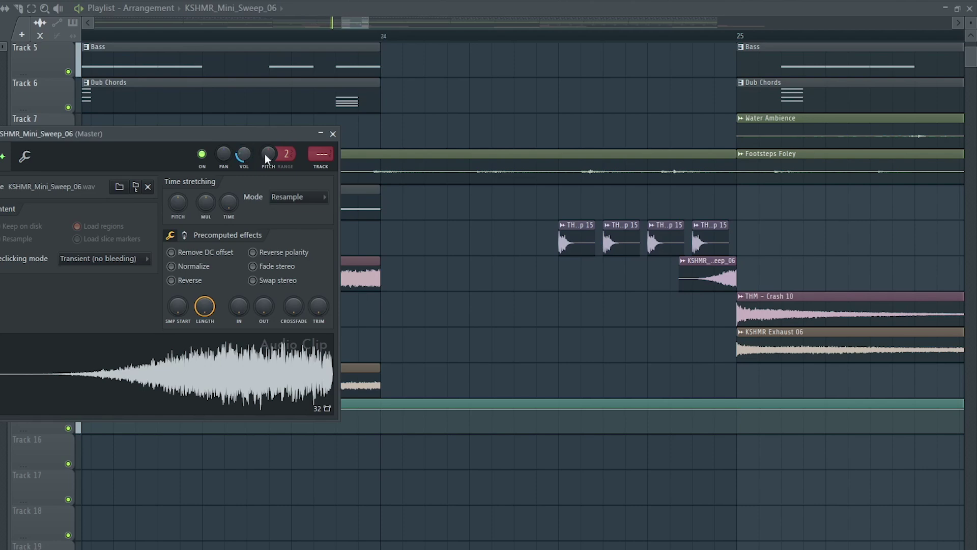
Play the arrangement starting from bar 24.
{"action": "left_click", "coordinate": [381, 37]}
{"action": "left_click", "coordinate": [727, 274]}
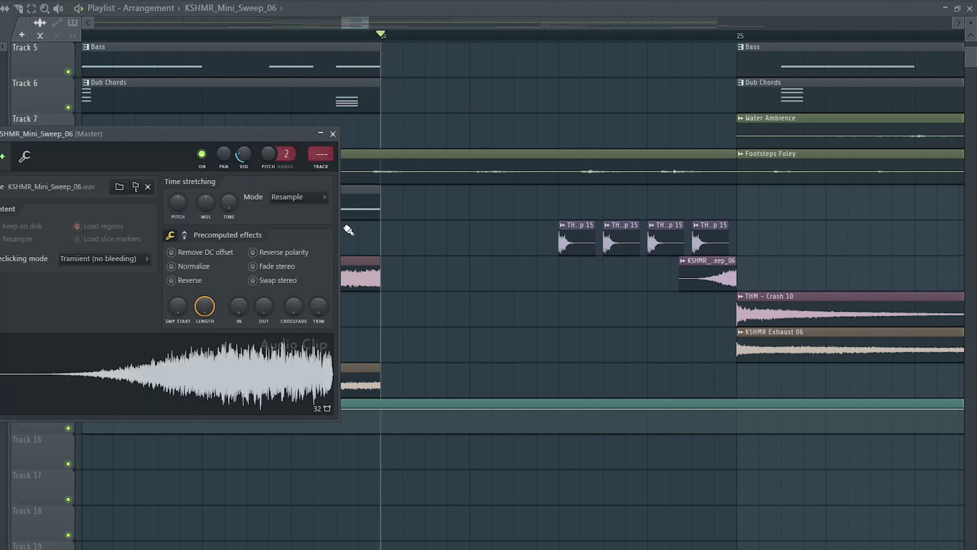
{"action": "key", "text": "space"}
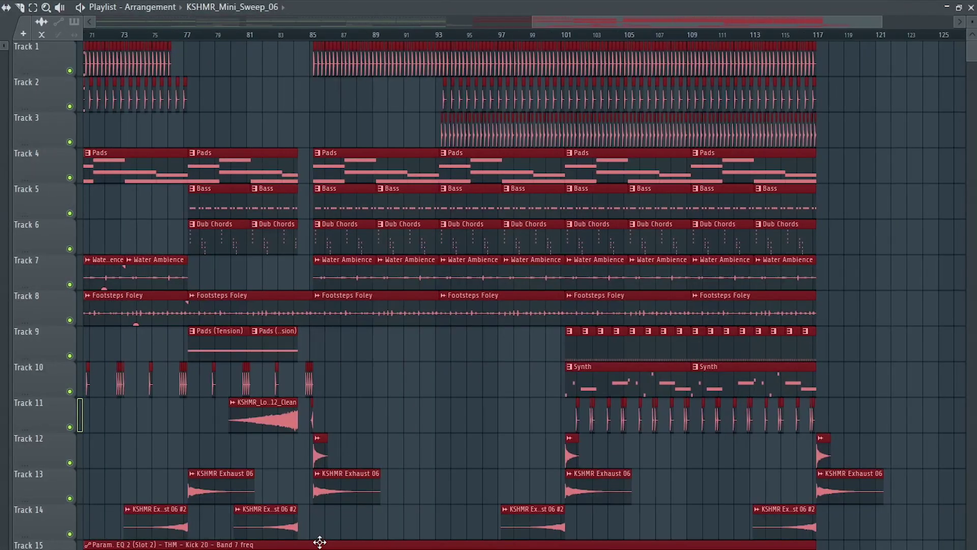
Move the selected clips to bar 57 and repeat the Closed Hi-Hats clip along Track 9.
{"action": "scroll", "coordinate": [319, 542], "scroll_direction": "down", "scroll_amount": 2}
{"action": "scroll", "coordinate": [469, 309], "scroll_direction": "up", "scroll_amount": 6}
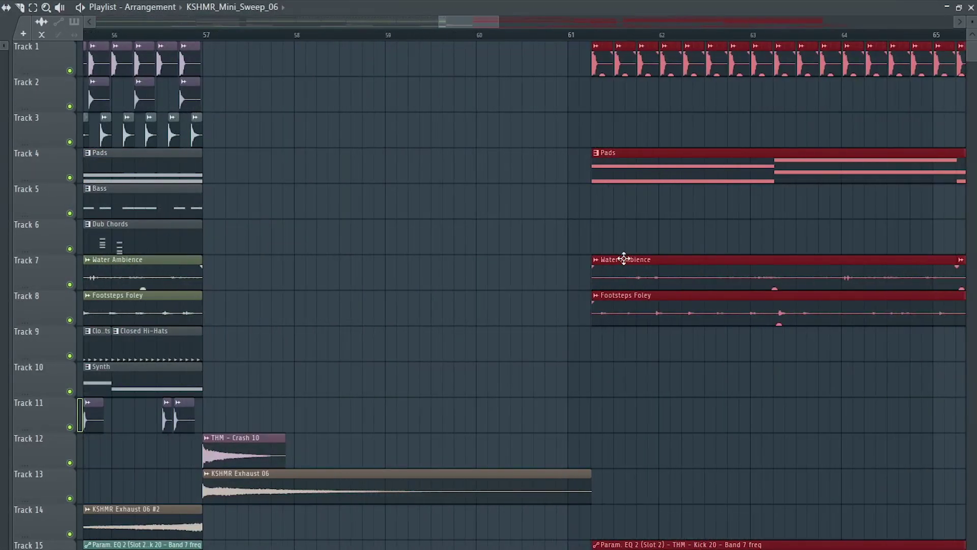
{"action": "left_click_drag", "start_coordinate": [624, 258], "coordinate": [241, 282]}
{"action": "scroll", "coordinate": [202, 276], "scroll_direction": "up", "scroll_amount": 1}
{"action": "scroll", "coordinate": [202, 276], "scroll_direction": "up", "scroll_amount": 2}
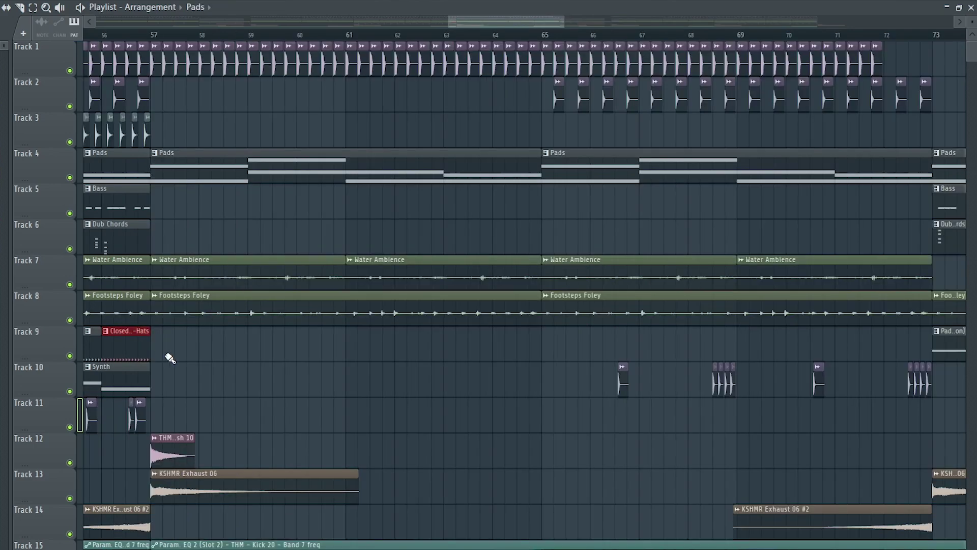
{"action": "key", "text": "ctrl+b"}
{"action": "key", "text": "ctrl+b"}
{"action": "key", "text": "ctrl+b"}
{"action": "key", "text": "ctrl+b"}
{"action": "key", "text": "ctrl+b"}
{"action": "key", "text": "ctrl+b"}
{"action": "key", "text": "ctrl+b"}
{"action": "key", "text": "ctrl+b"}
{"action": "key", "text": "ctrl+b"}
{"action": "key", "text": "ctrl+b"}
{"action": "key", "text": "ctrl+b"}
{"action": "key", "text": "ctrl+b"}
{"action": "key", "text": "ctrl+b"}
{"action": "key", "text": "ctrl+b"}
{"action": "key", "text": "ctrl+b"}
{"action": "key", "text": "ctrl+b"}
{"action": "key", "text": "ctrl+b"}
{"action": "key", "text": "ctrl+b"}
{"action": "key", "text": "ctrl+b"}
{"action": "key", "text": "ctrl+b"}
{"action": "key", "text": "ctrl+b"}
{"action": "key", "text": "ctrl+b"}
{"action": "key", "text": "ctrl+b"}
{"action": "key", "text": "ctrl+b"}
{"action": "key", "text": "ctrl+b"}
{"action": "key", "text": "ctrl+b"}
{"action": "key", "text": "ctrl+b"}
{"action": "key", "text": "ctrl+b"}
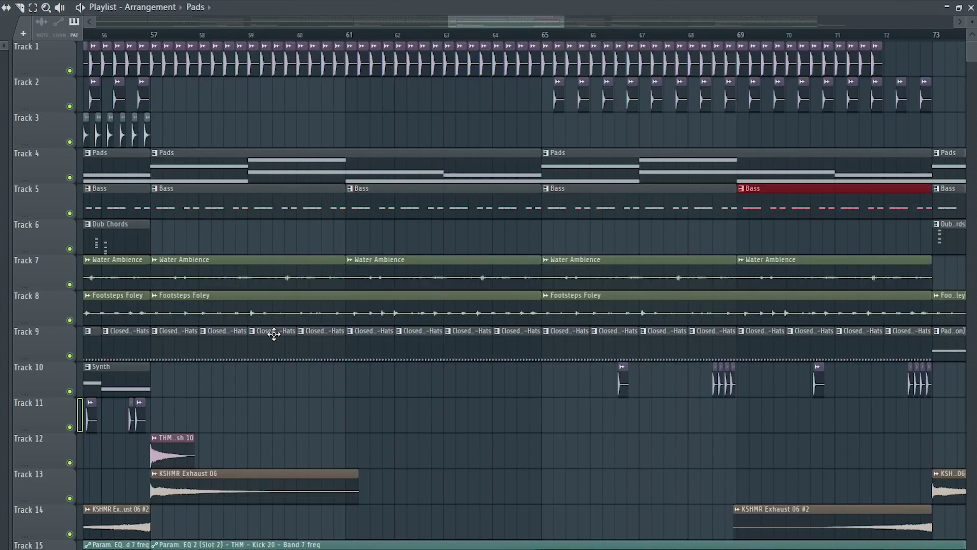
Shift the Track 3 open hi-hats earlier and add two Dub Chords clips on Track 6.
{"action": "scroll", "coordinate": [130, 96], "scroll_direction": "up", "scroll_amount": 6}
{"action": "scroll", "coordinate": [189, 97], "scroll_direction": "up", "scroll_amount": 2}
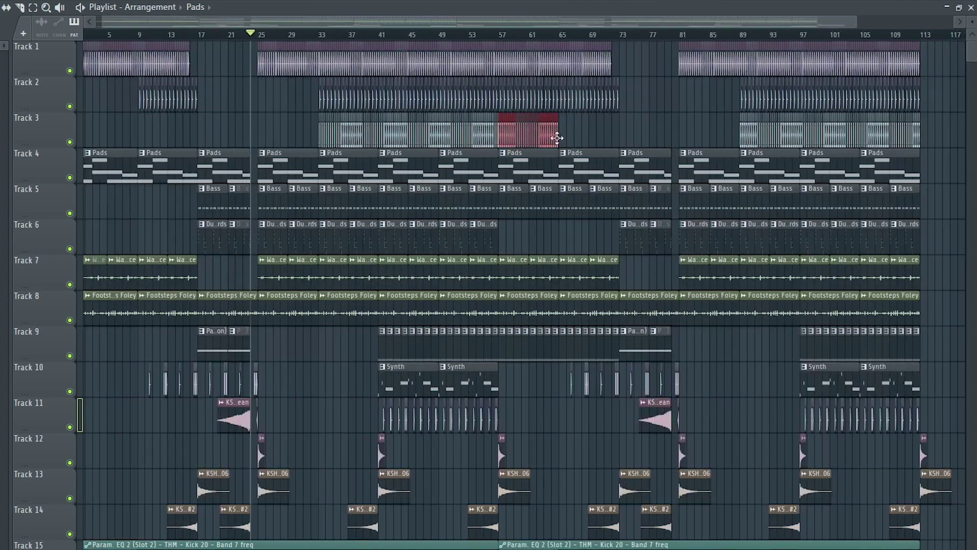
{"action": "scroll", "coordinate": [559, 143], "scroll_direction": "up", "scroll_amount": 10}
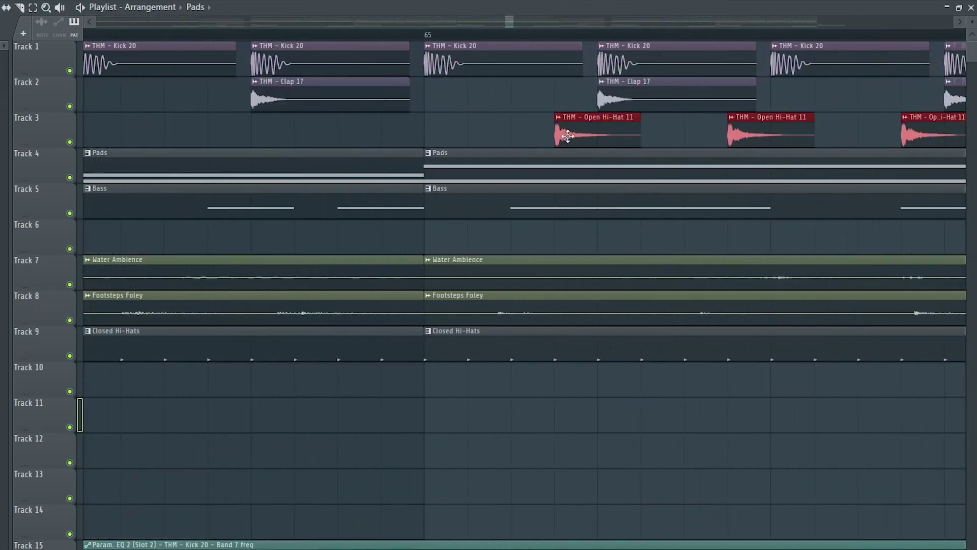
{"action": "left_click_drag", "start_coordinate": [566, 136], "coordinate": [523, 141]}
{"action": "scroll", "coordinate": [523, 142], "scroll_direction": "down", "scroll_amount": 7}
{"action": "left_click", "coordinate": [529, 241]}
{"action": "left_click", "coordinate": [614, 242], "text": "ctrl"}
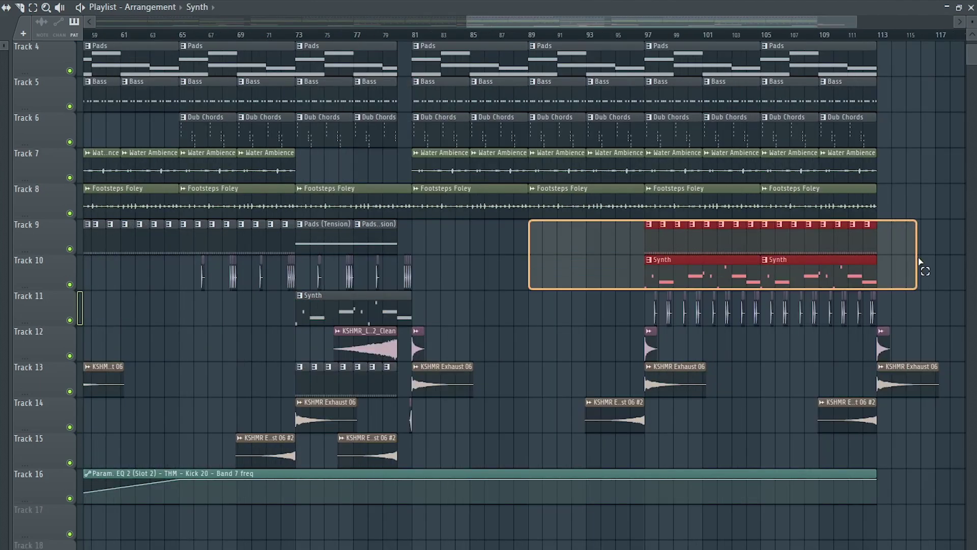
Duplicate the hi-hat and synth clips near the end and move the copies to bar 81.
{"action": "left_click_drag", "start_coordinate": [919, 261], "coordinate": [949, 297]}
{"action": "key", "text": "ctrl+b"}
{"action": "left_click_drag", "start_coordinate": [668, 280], "coordinate": [173, 271]}
Paint Pads (Tension) clips along Track 12 up to bar 113.
{"action": "scroll", "coordinate": [187, 266], "scroll_direction": "up", "scroll_amount": 8}
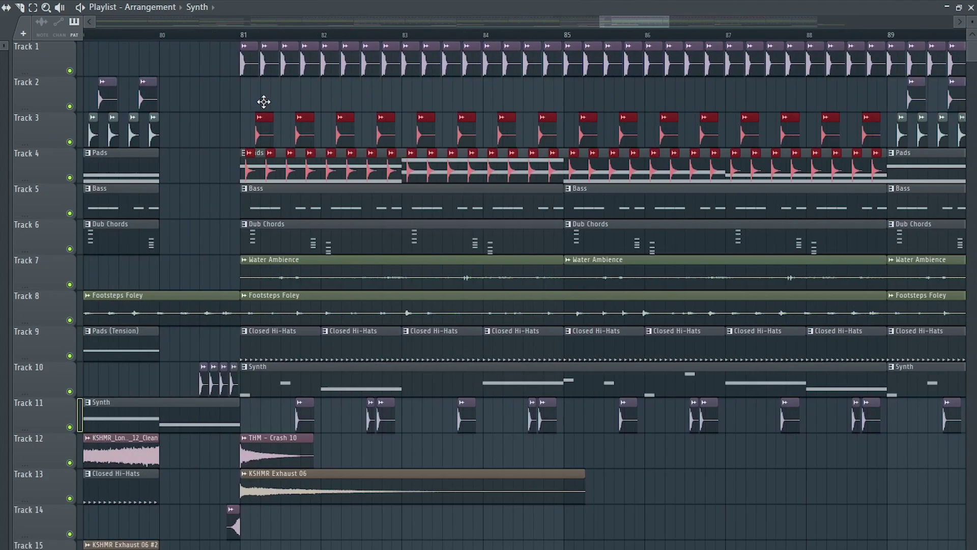
{"action": "scroll", "coordinate": [263, 114], "scroll_direction": "up", "scroll_amount": 4}
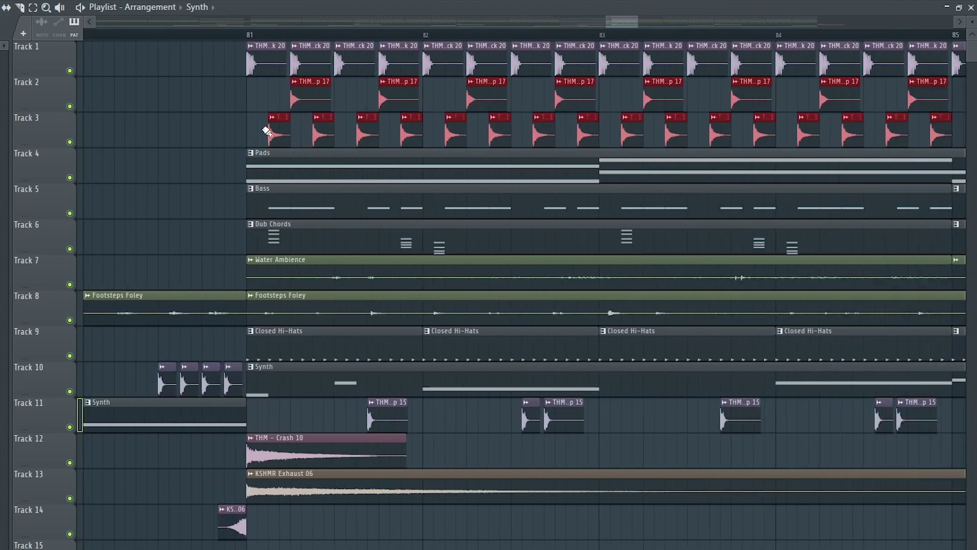
{"action": "scroll", "coordinate": [267, 131], "scroll_direction": "up", "scroll_amount": 5}
{"action": "scroll", "coordinate": [270, 131], "scroll_direction": "down", "scroll_amount": 8}
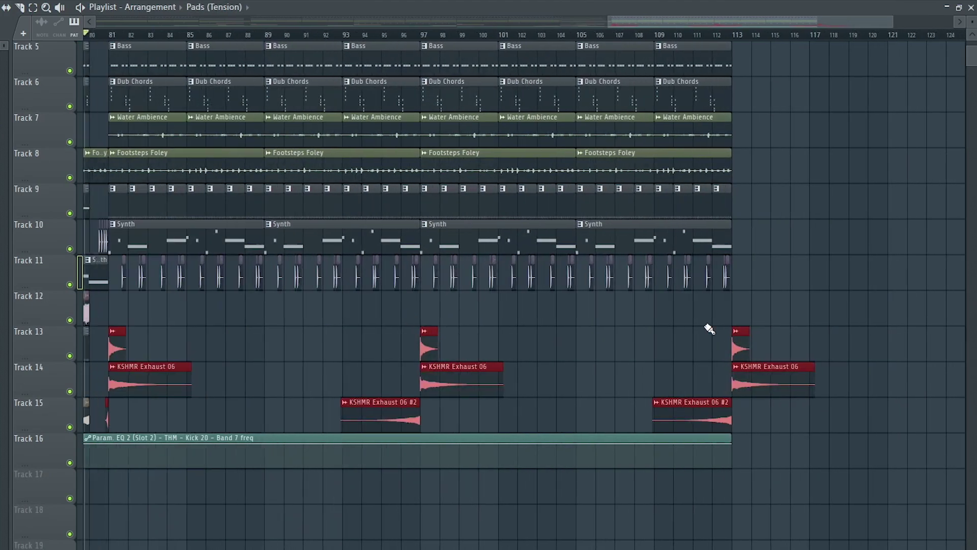
{"action": "left_click_drag", "start_coordinate": [422, 308], "coordinate": [728, 308]}
{"action": "scroll", "coordinate": [463, 363], "scroll_direction": "up", "scroll_amount": 3}
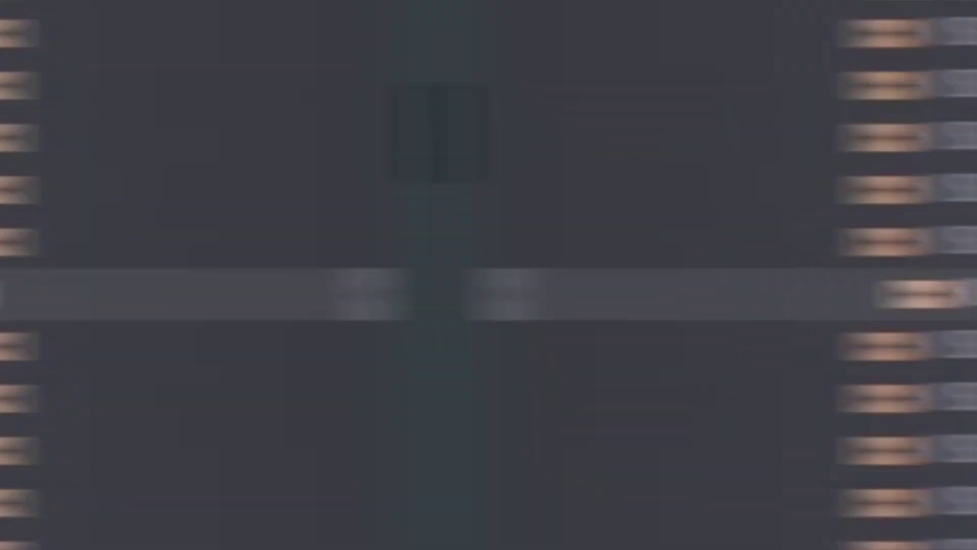
Drop KSHMR_Ride_11 at bar 97 on Track 13, repeat it to bar 101, and show mixer insert 16.
{"action": "left_click_drag", "start_coordinate": [253, 353], "coordinate": [295, 348]}
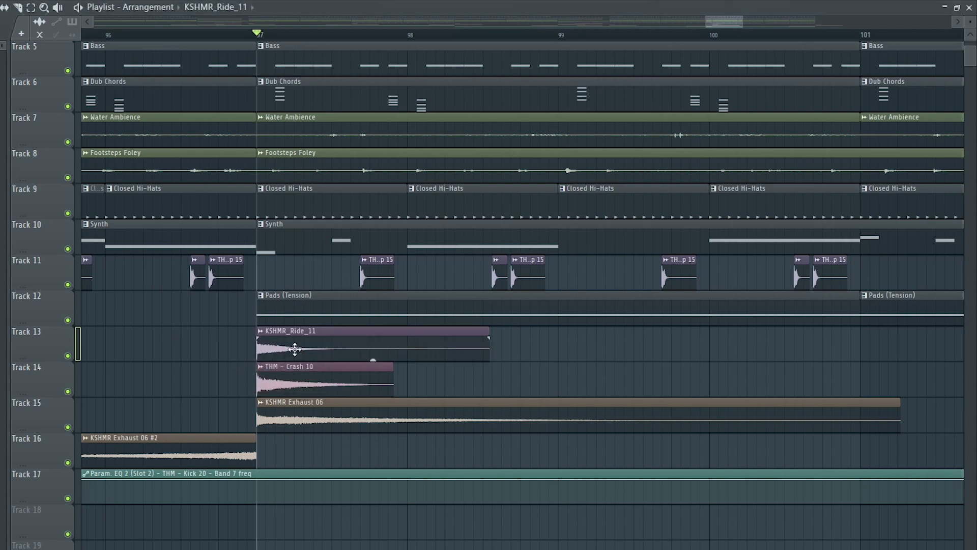
{"action": "double_click", "coordinate": [294, 349]}
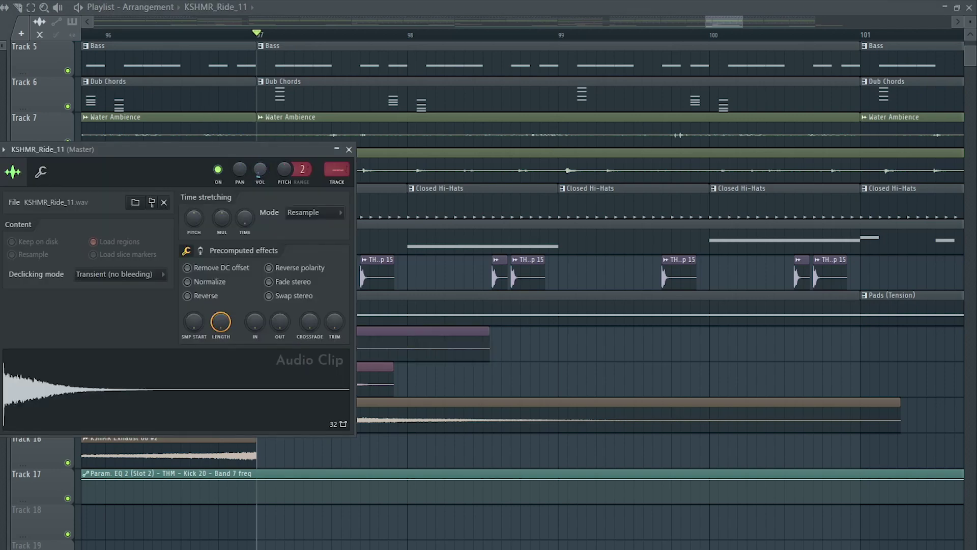
{"action": "left_click", "coordinate": [349, 150]}
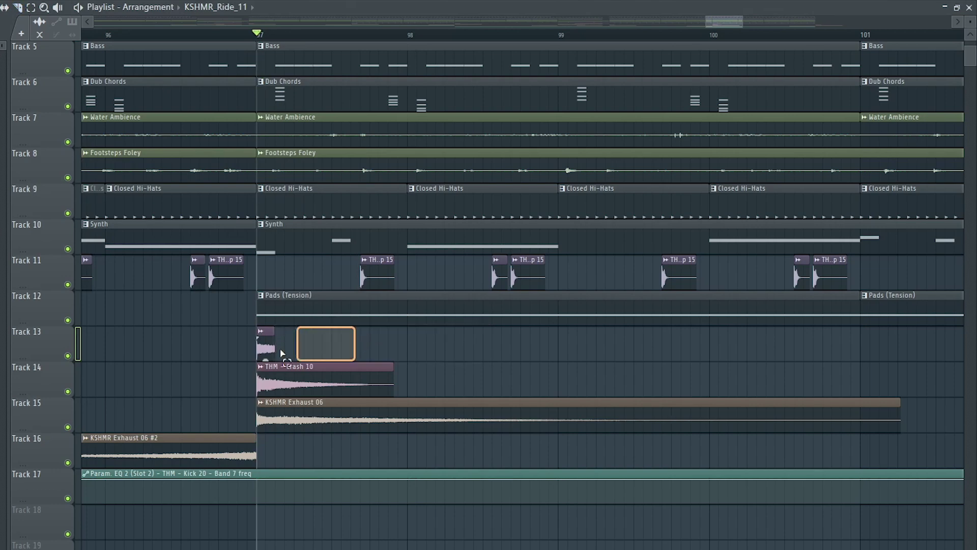
{"action": "key", "text": "ctrl+b"}
{"action": "key", "text": "ctrl+b"}
{"action": "key", "text": "ctrl+b"}
{"action": "key", "text": "ctrl+b"}
{"action": "key", "text": "ctrl+b"}
{"action": "key", "text": "ctrl+b"}
{"action": "key", "text": "ctrl+b"}
{"action": "key", "text": "ctrl+b"}
{"action": "key", "text": "ctrl+b"}
{"action": "key", "text": "ctrl+b"}
{"action": "key", "text": "ctrl+b"}
{"action": "key", "text": "ctrl+b"}
{"action": "key", "text": "ctrl+b"}
{"action": "key", "text": "ctrl+b"}
{"action": "key", "text": "ctrl+b"}
{"action": "key", "text": "ctrl+b"}
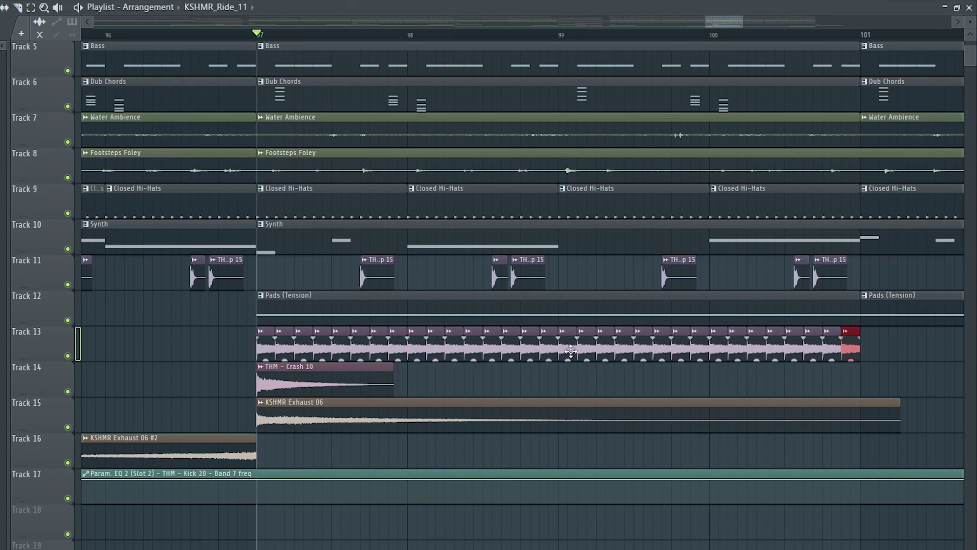
{"action": "double_click", "coordinate": [570, 352]}
{"action": "left_click", "coordinate": [337, 170]}
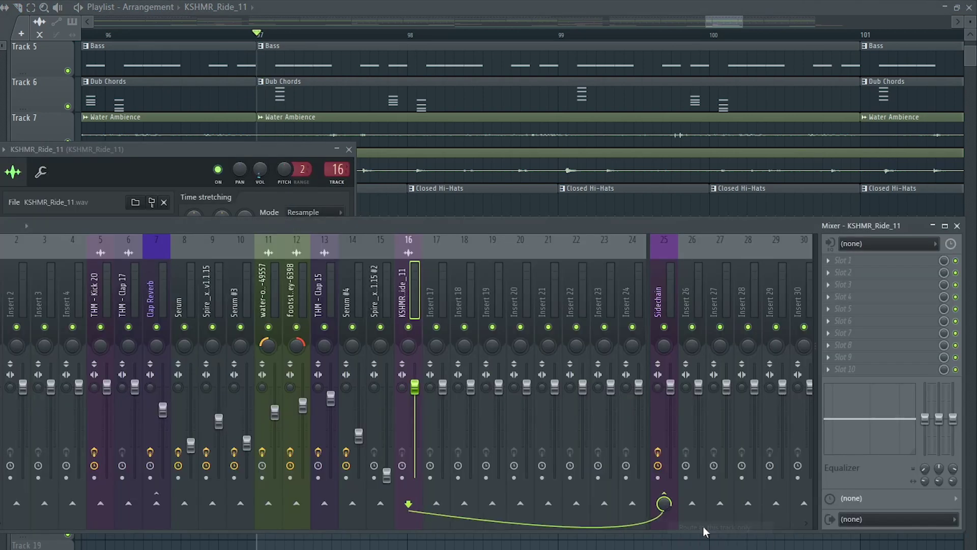